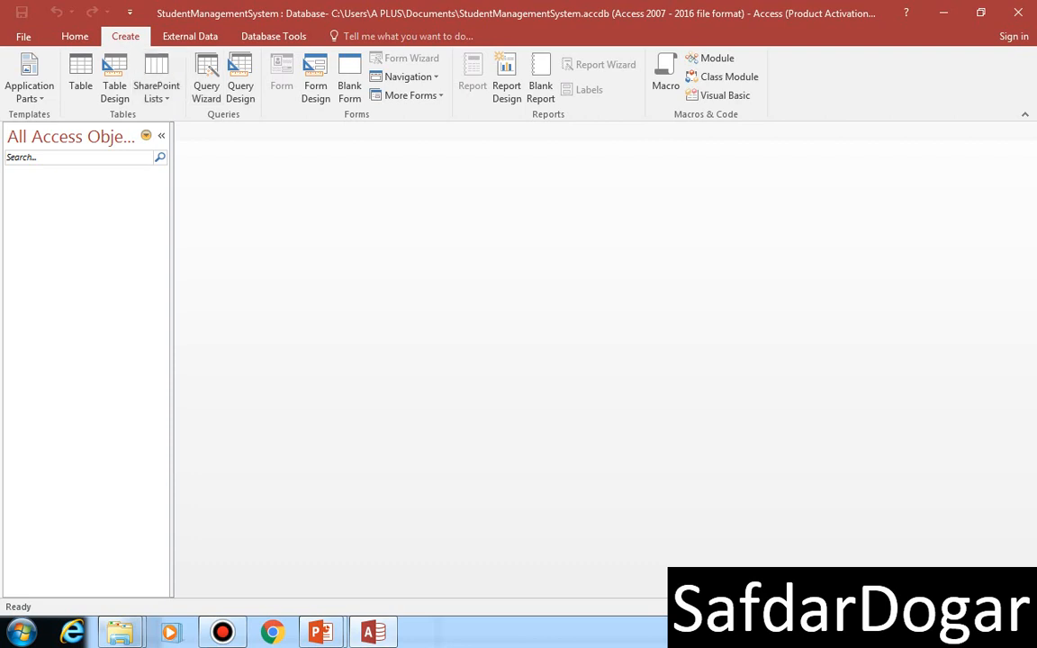
# Step: Create a new table in Design view and define its first field as ClassID with the Short Text data type
pyautogui.click(114, 86)
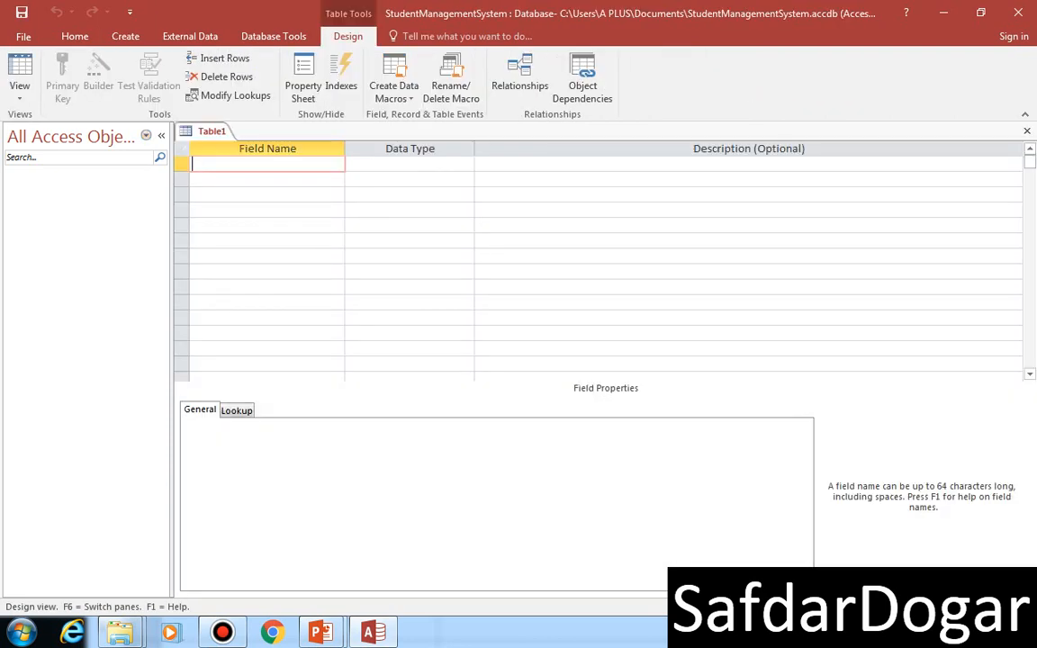
pyautogui.write('ClassID')
pyautogui.press('Tab')
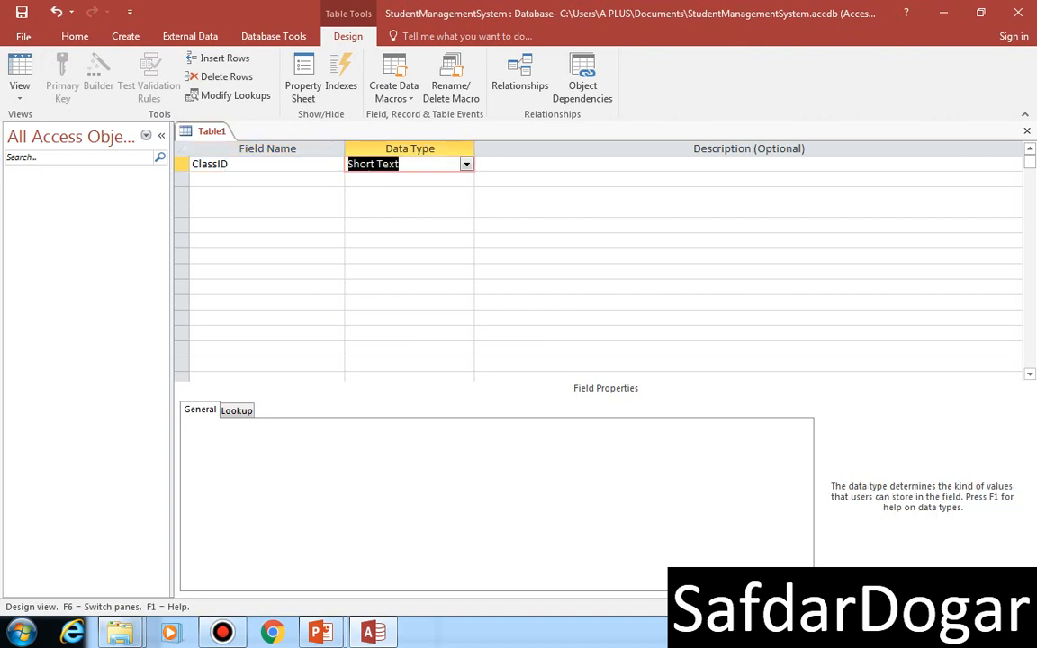
pyautogui.press('Tab')
pyautogui.press('Tab')
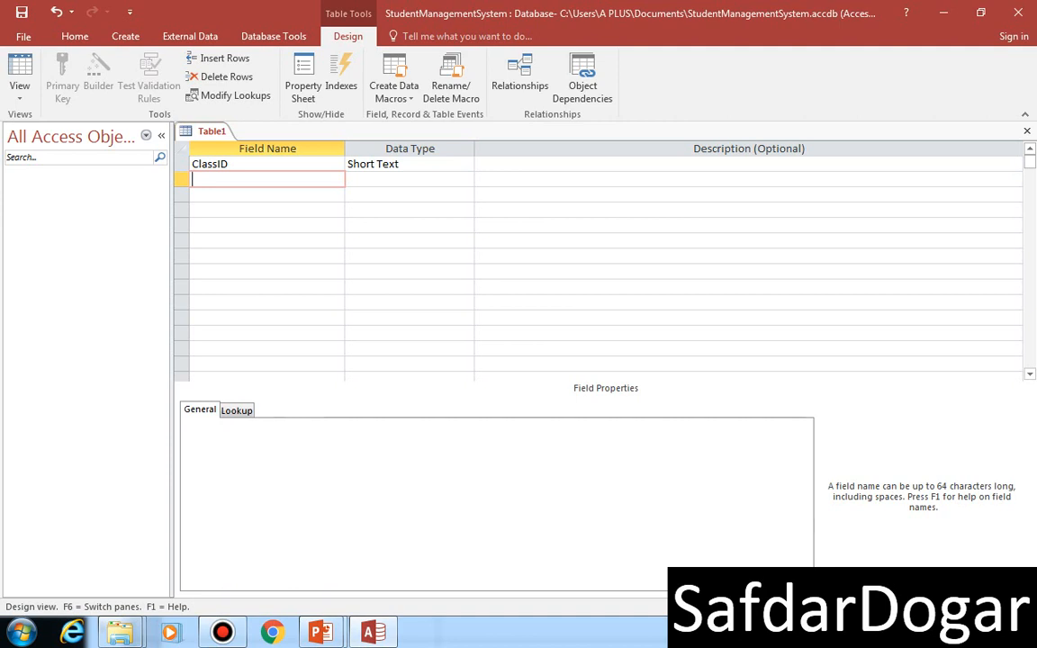
# Step: Add a second field named ClassName with the Short Text data type below ClassID
pyautogui.write('Cla')
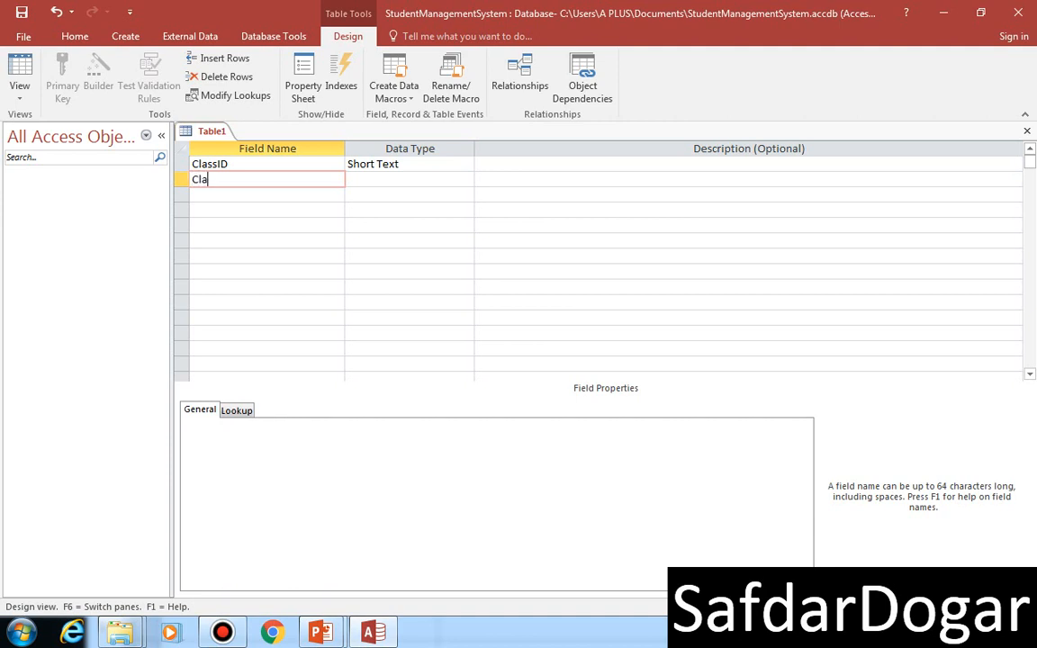
pyautogui.write('ssName')
pyautogui.press('Tab')
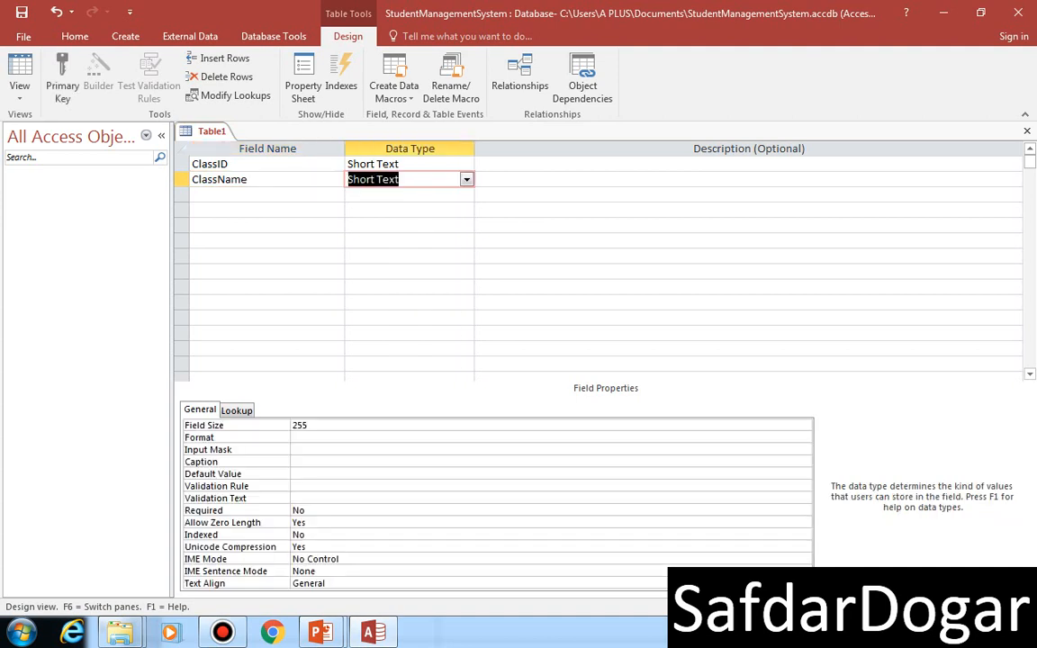
# Step: Make ClassID the primary key, save the table under the name Class and close it
pyautogui.click(181, 164)
pyautogui.click(62, 77)
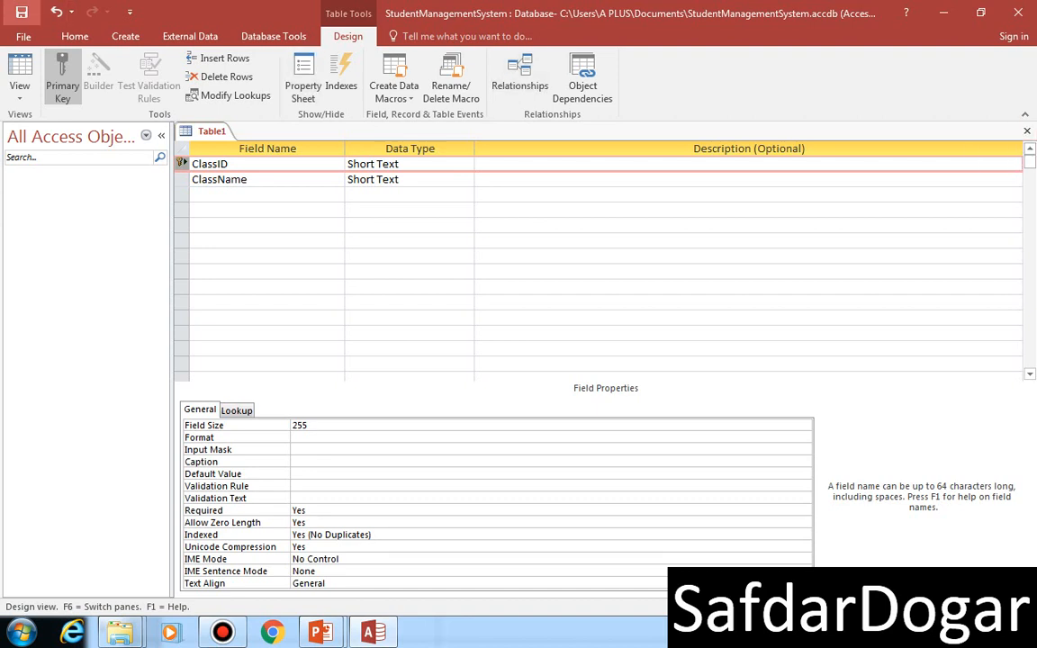
pyautogui.click(22, 12)
pyautogui.write('Class')
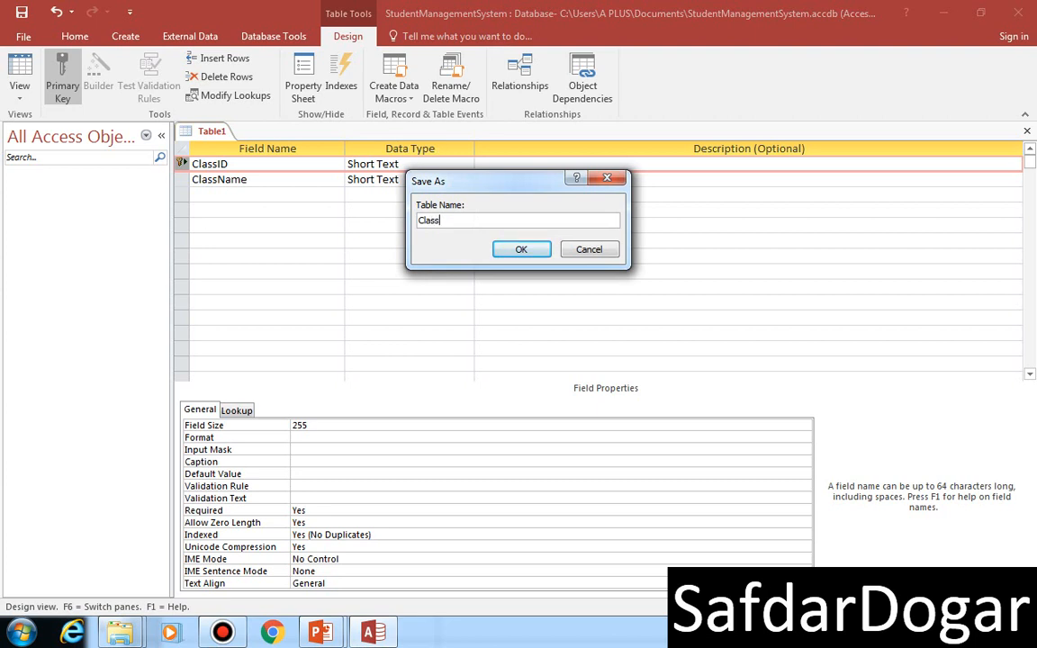
pyautogui.press('Return')
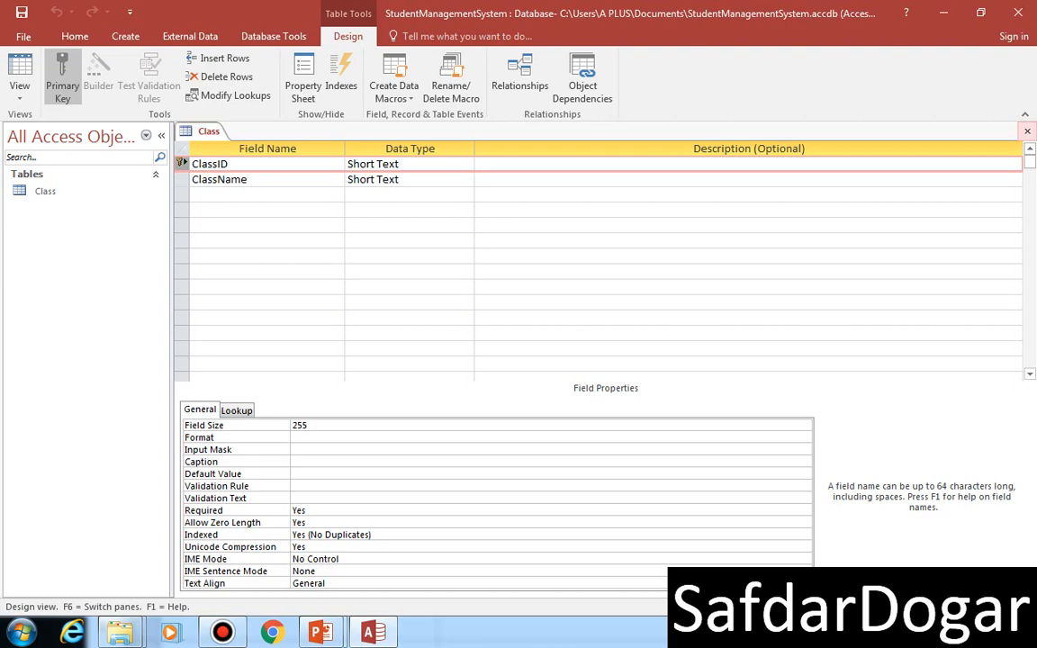
pyautogui.click(1028, 132)
# Step: Switch to the running PowerPoint slide show and advance to the Subject Table slide to review its field layout
pyautogui.moveTo(320, 633)
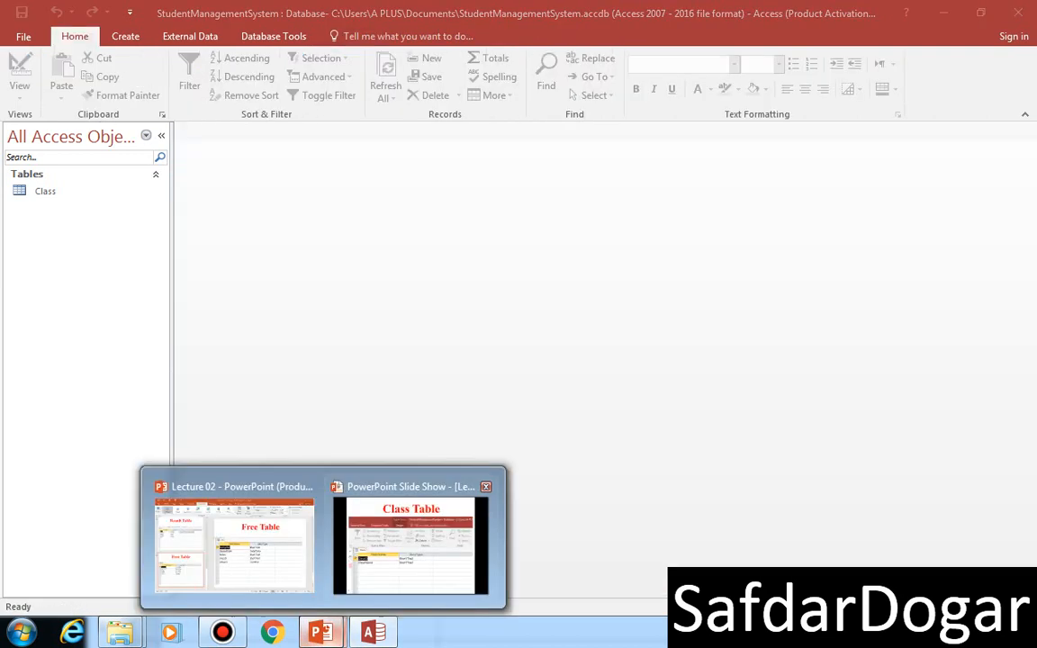
pyautogui.click(414, 541)
pyautogui.press('Right')
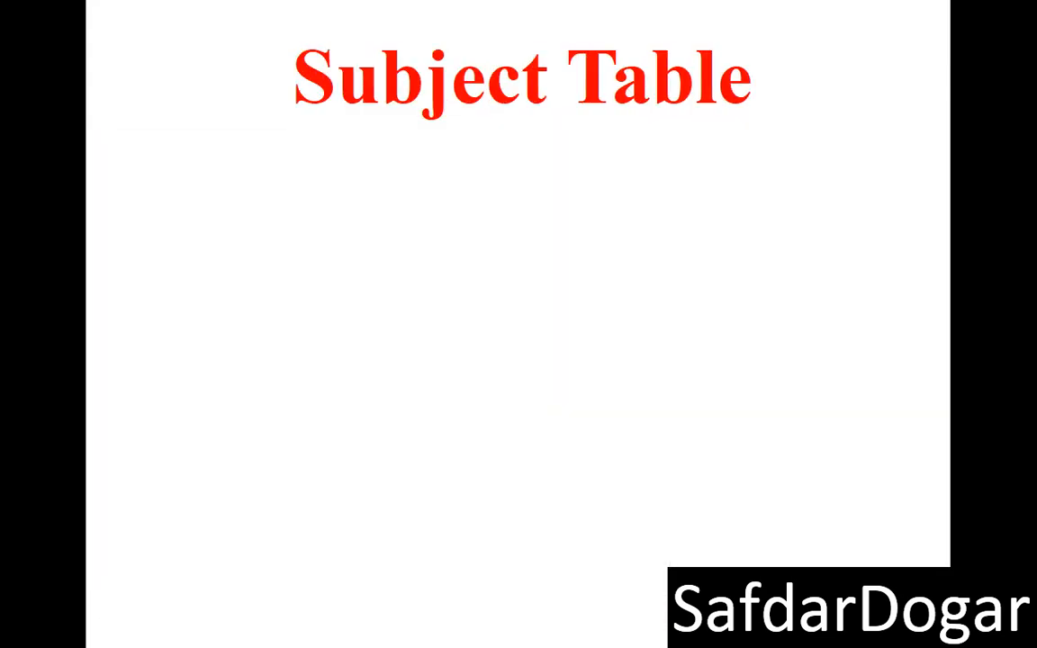
pyautogui.press('Right')
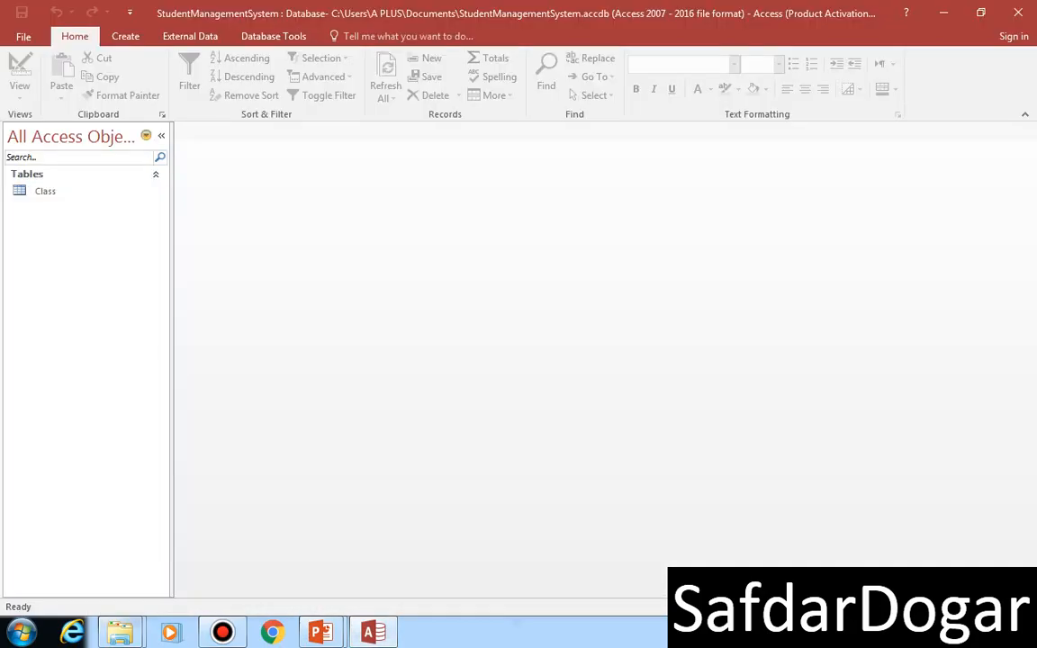
# Step: Back in the Access database, create a new table in Design view with a Short Text field named SubjectID
pyautogui.click(125, 36)
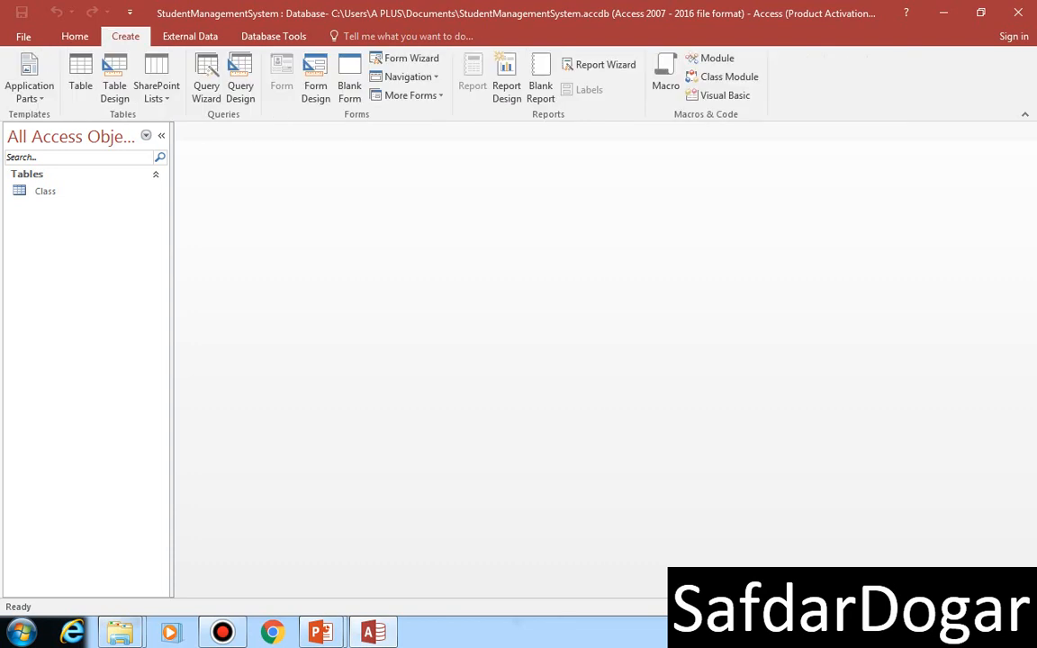
pyautogui.click(114, 85)
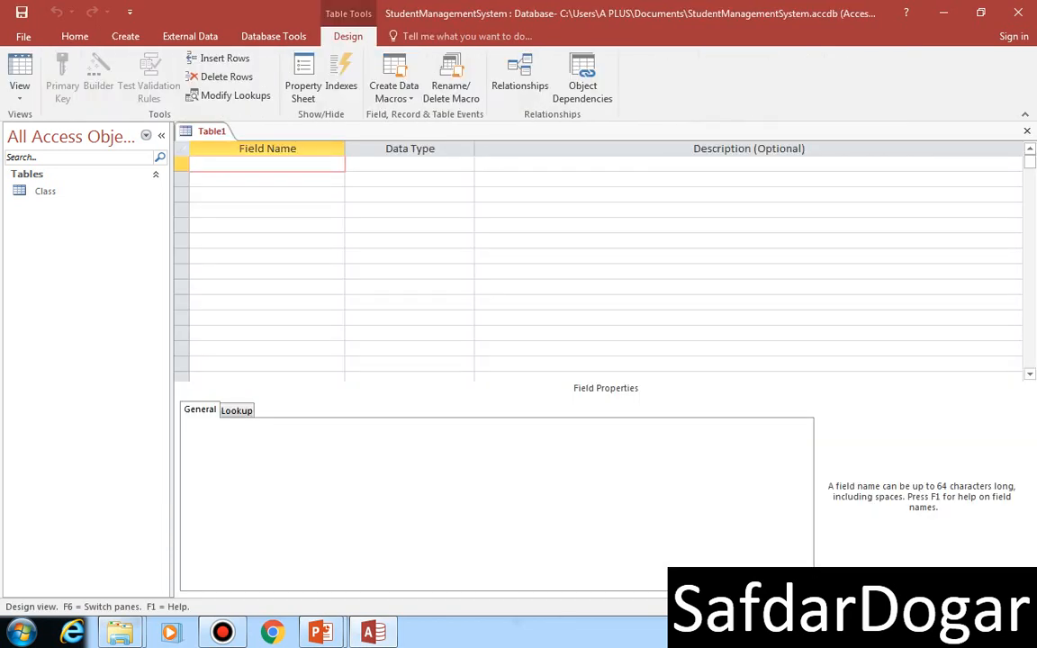
pyautogui.write('SubjectID')
pyautogui.press('Tab')
pyautogui.press('Tab')
pyautogui.press('Tab')
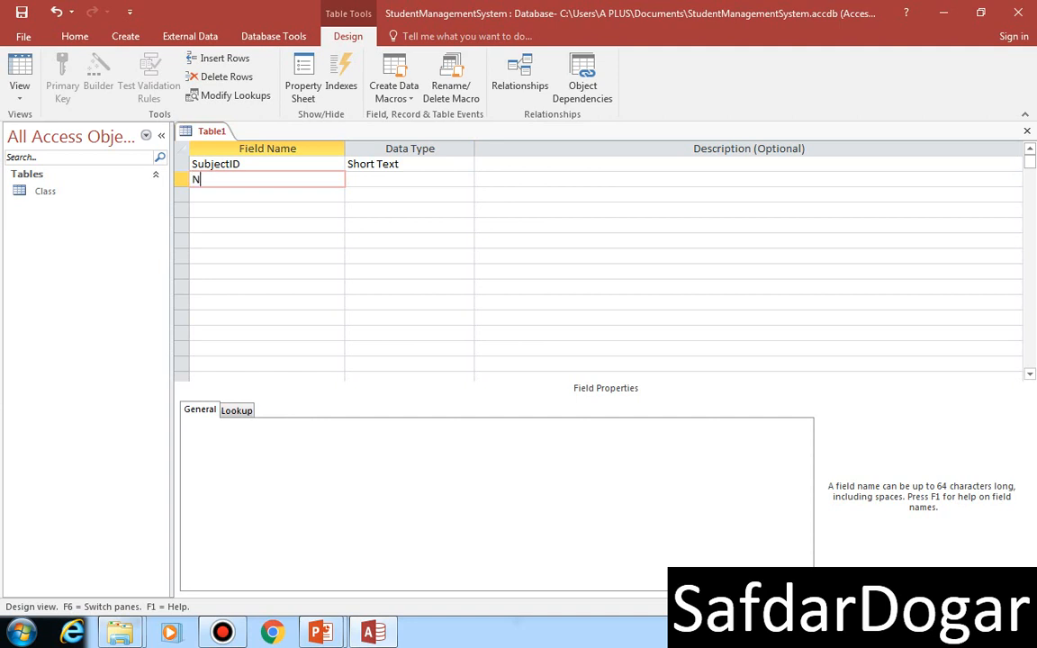
# Step: Add a second field named SubjectName with the Short Text data type below SubjectID
pyautogui.write('SubjectName')
pyautogui.press('Tab')
pyautogui.press('Tab')
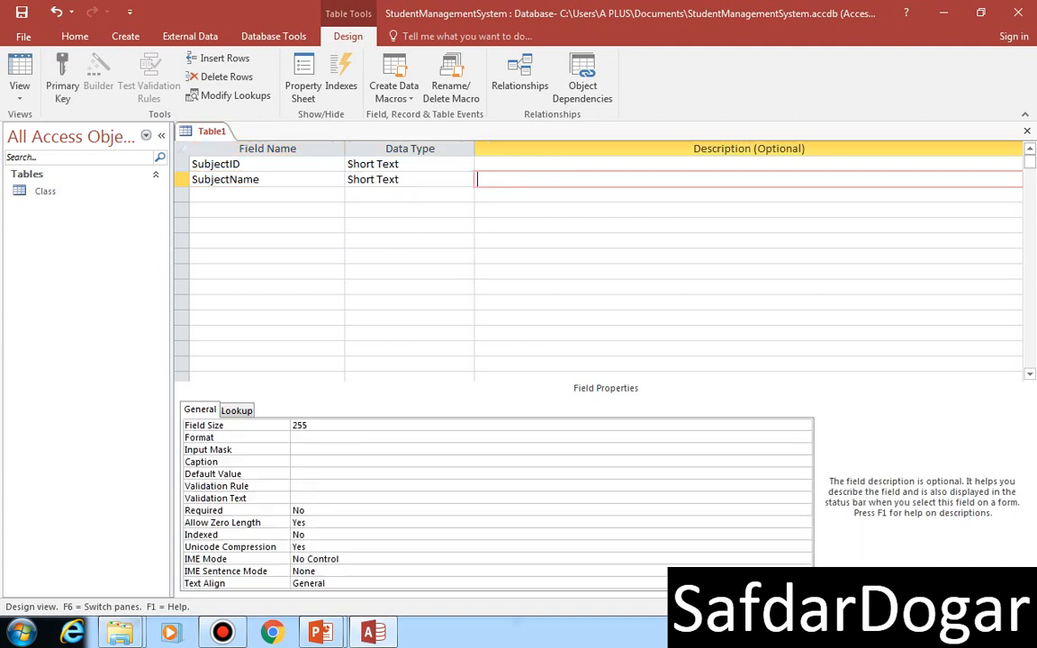
# Step: Make SubjectID the primary key and save the table under the name Subject
pyautogui.click(182, 163)
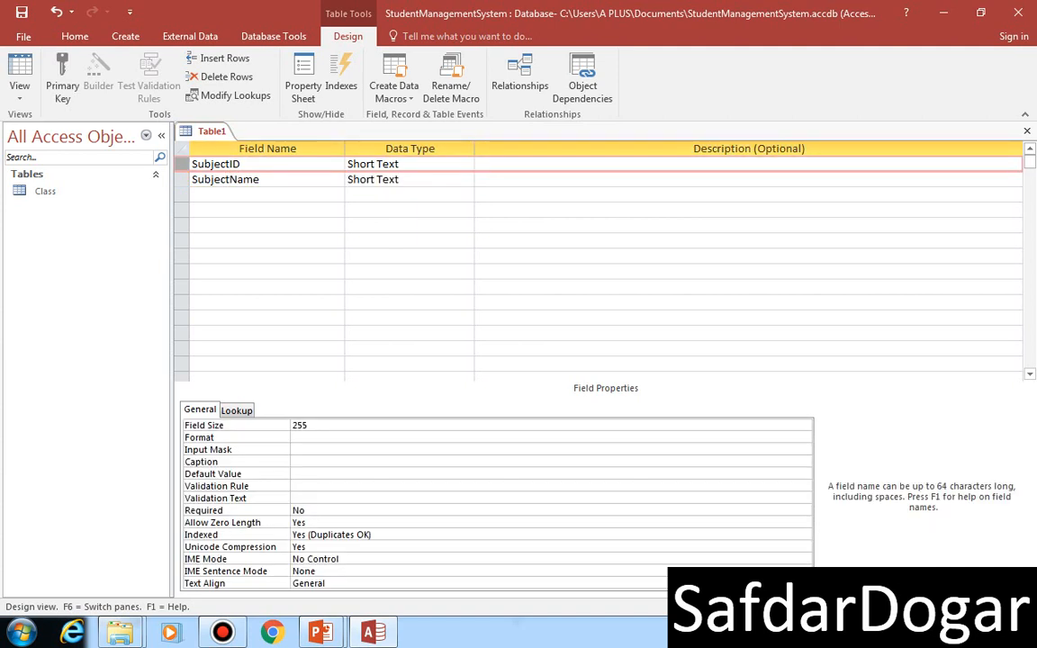
pyautogui.click(63, 76)
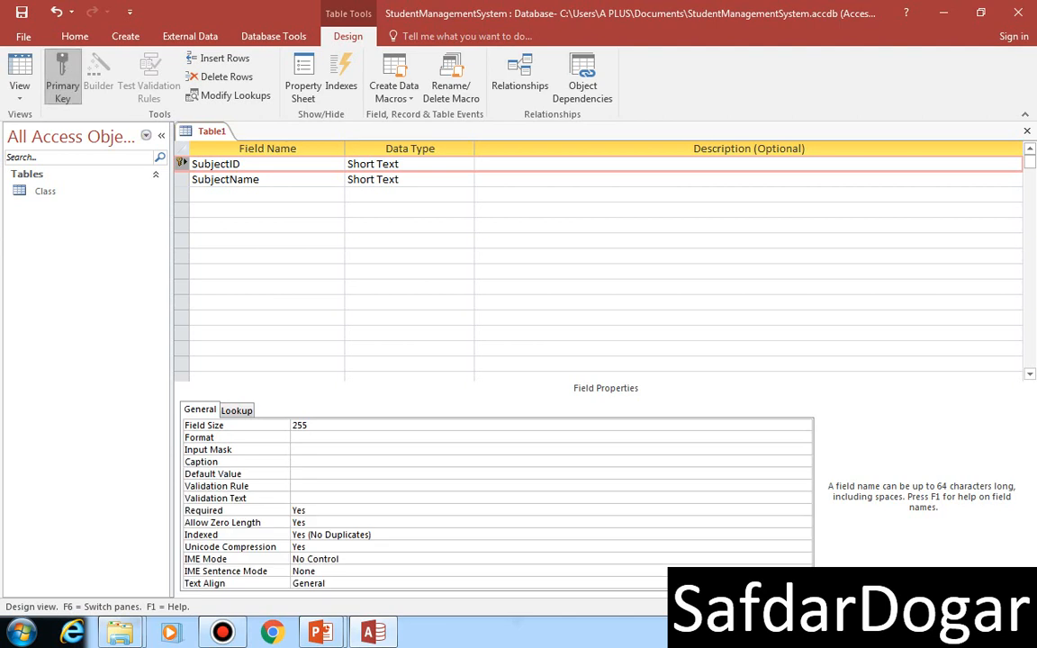
pyautogui.hotkey('ctrl', 's')
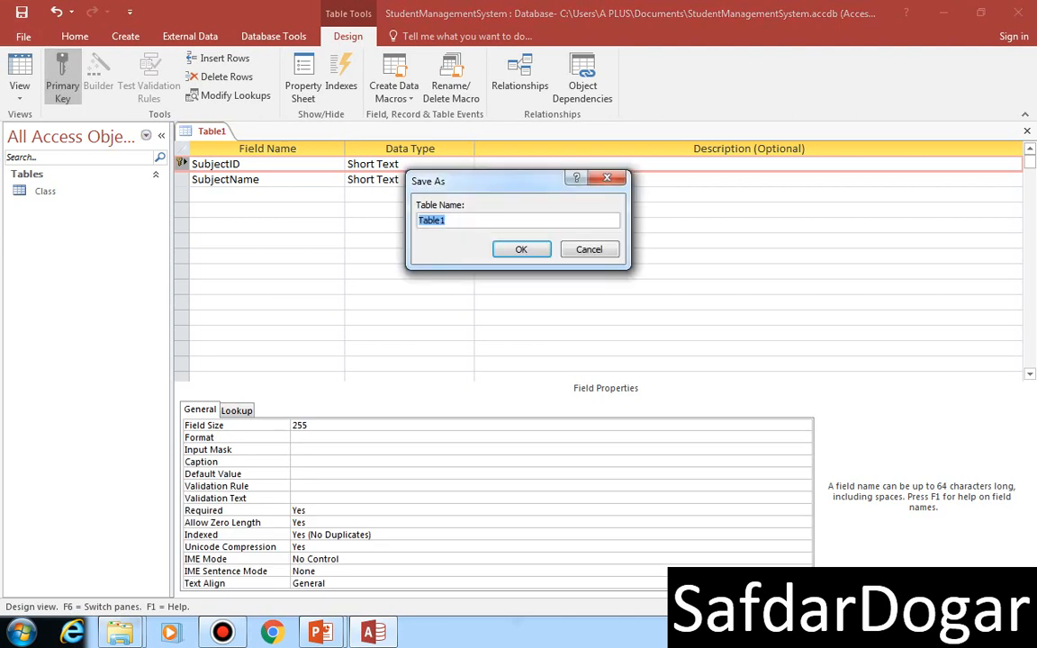
pyautogui.write('Subject')
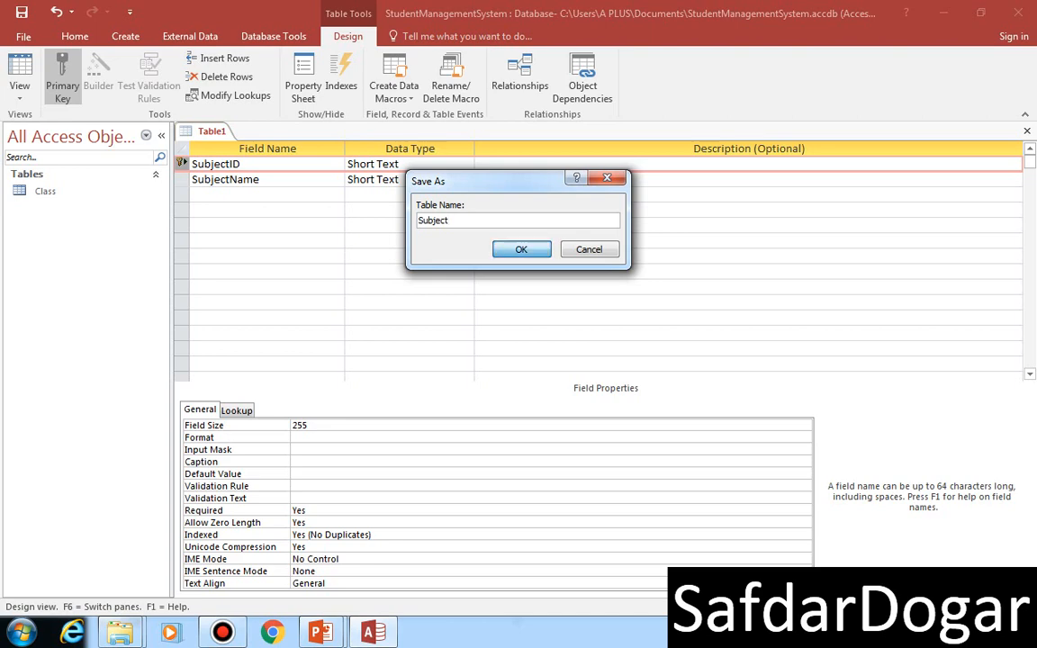
pyautogui.press('Return')
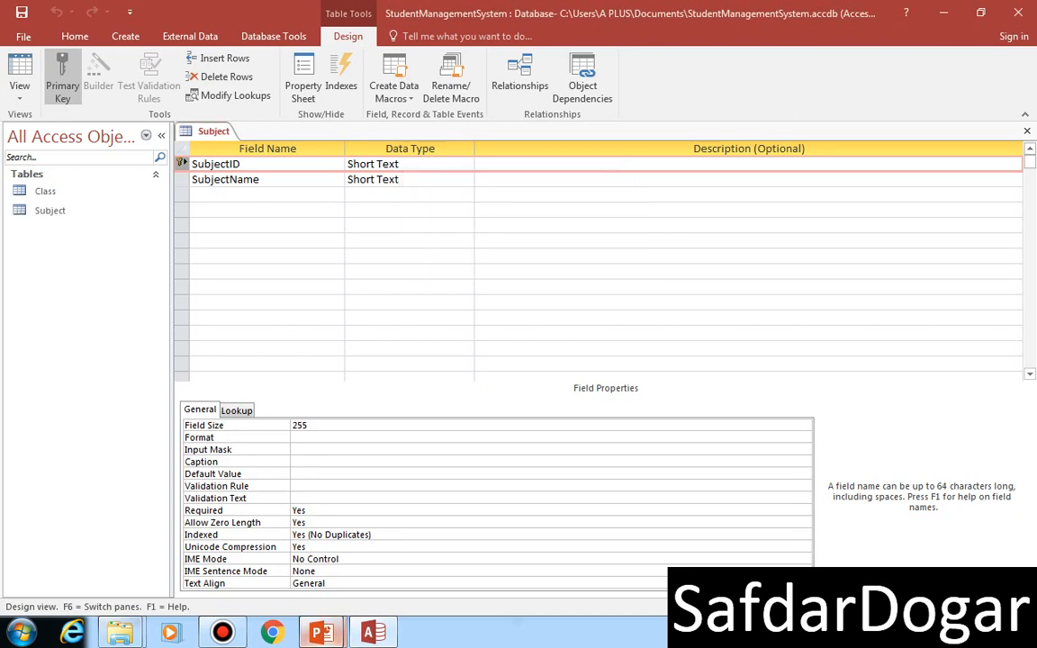
# Step: Switch to the PowerPoint slide show and advance to the slide for the next table to review its fields
pyautogui.moveTo(321, 633)
pyautogui.click(417, 532)
pyautogui.press('Right')
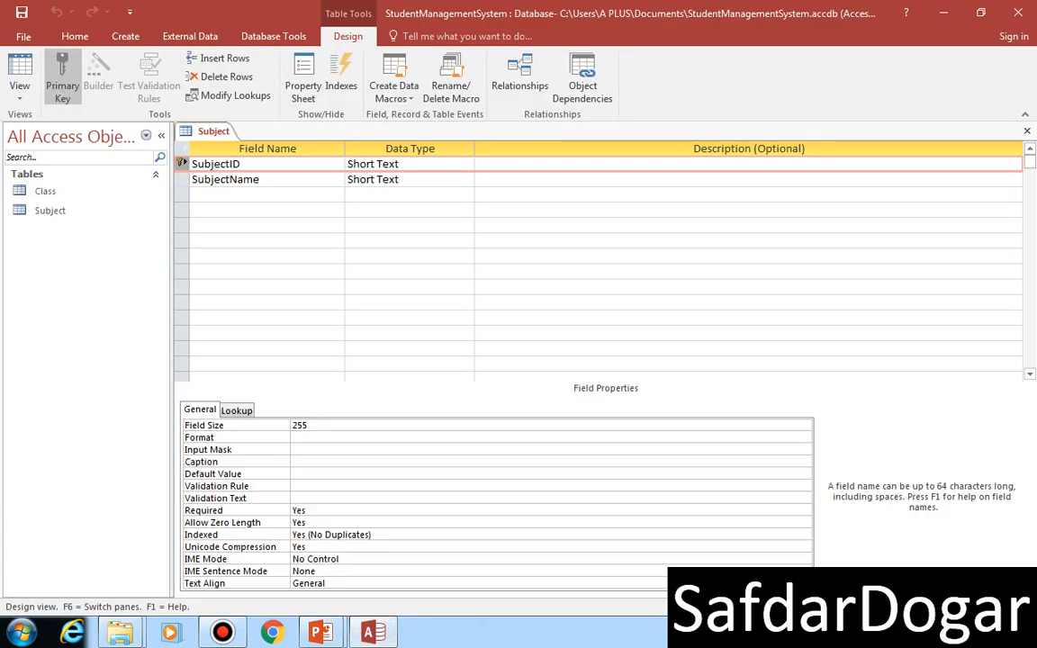
# Step: Back in the Access database, create another table in Design view with a Short Text field named Rollno
pyautogui.click(126, 36)
pyautogui.click(106, 73)
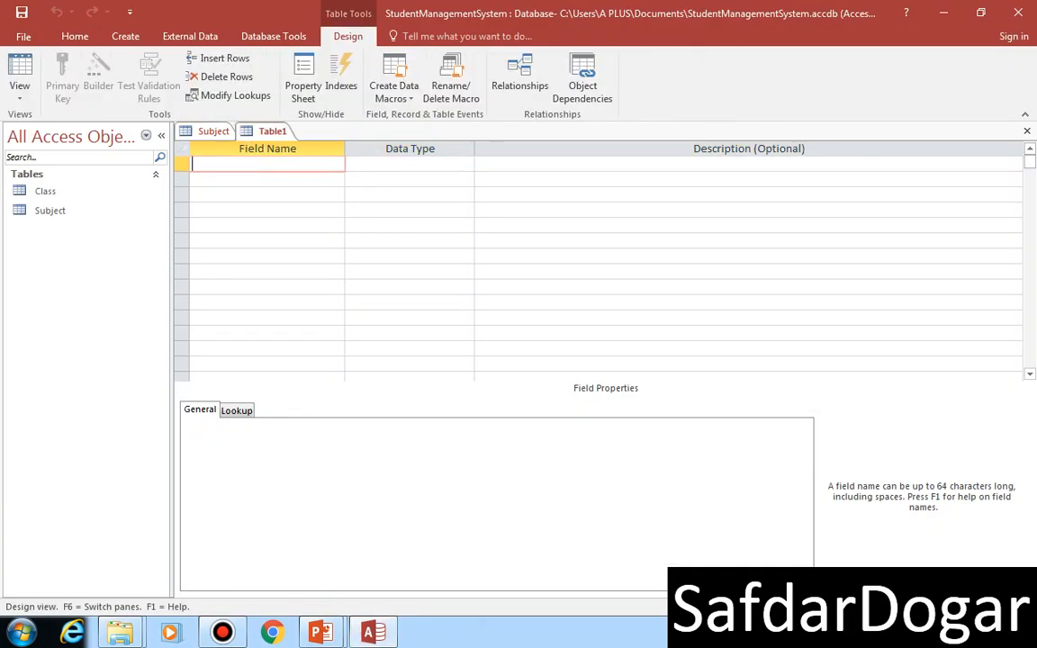
pyautogui.write('Rollno')
pyautogui.press('Tab')
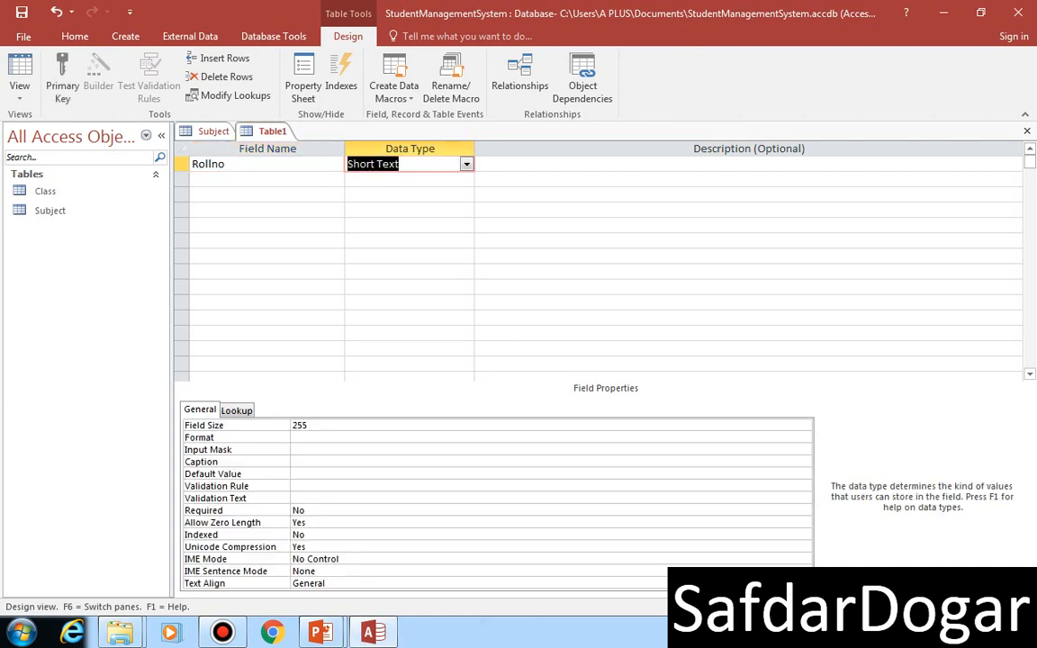
pyautogui.press('Tab')
pyautogui.press('Tab')
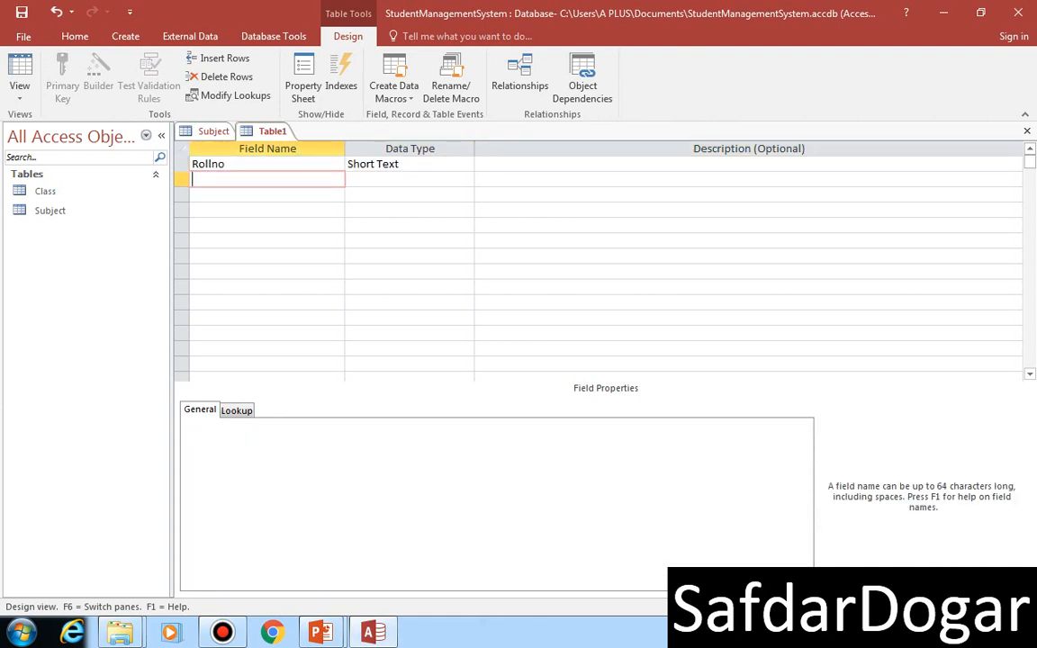
# Step: Add a Short Text field named ClassID below Rollno in the new table
pyautogui.write('ClassID')
pyautogui.press('Tab')
pyautogui.press('Tab')
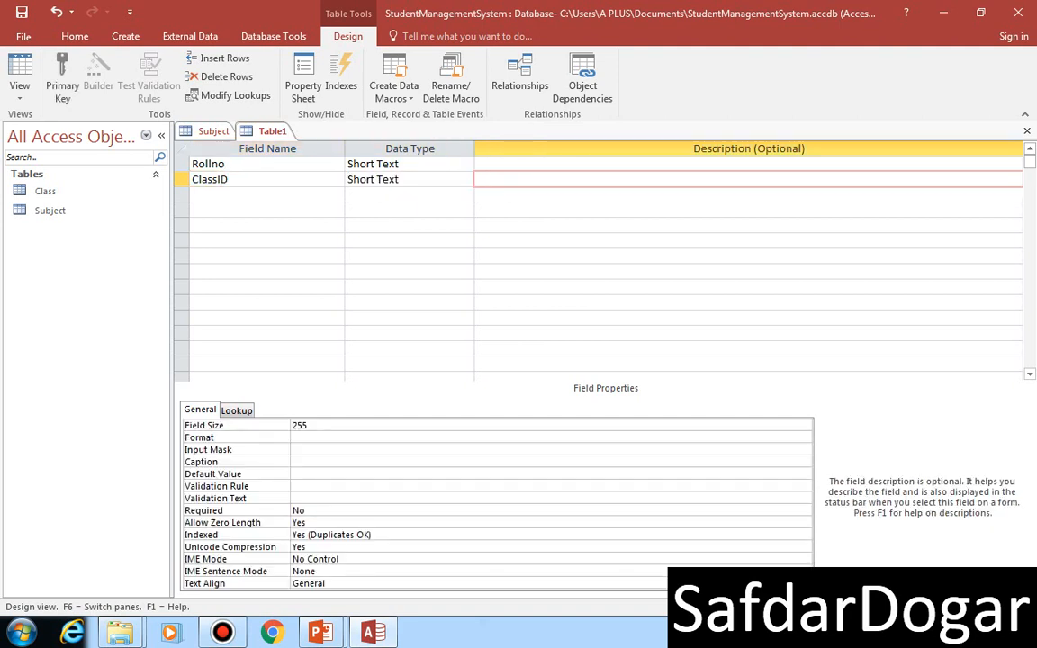
pyautogui.press('Tab')
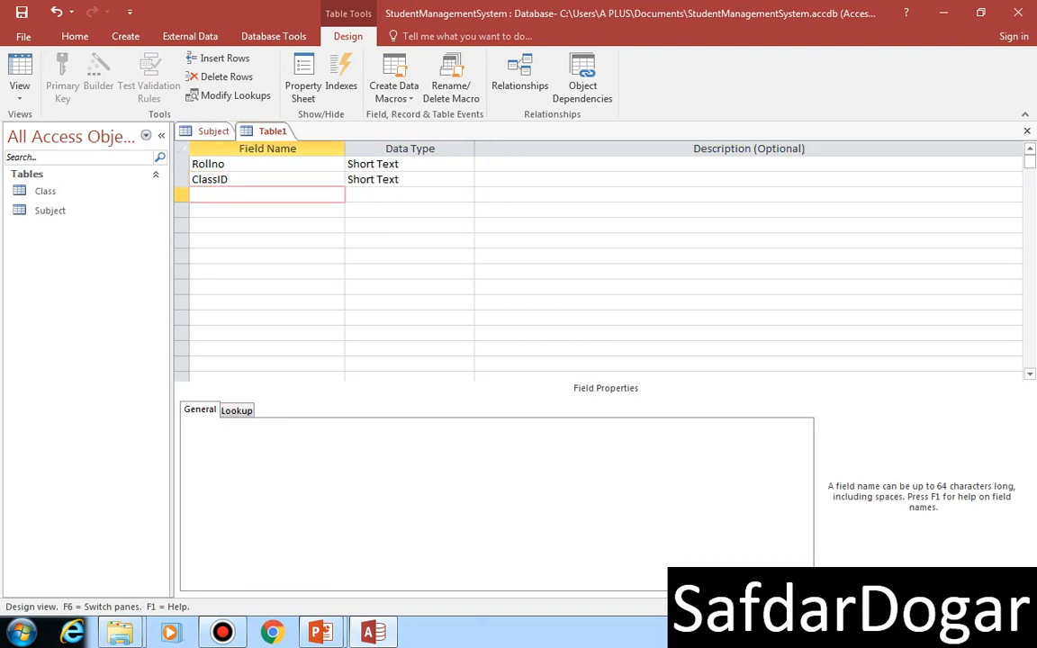
# Step: Add a Short Text field named Name below ClassID, accepting the use of a reserved word
pyautogui.write('Name')
pyautogui.press('Tab')
pyautogui.press('Tab')
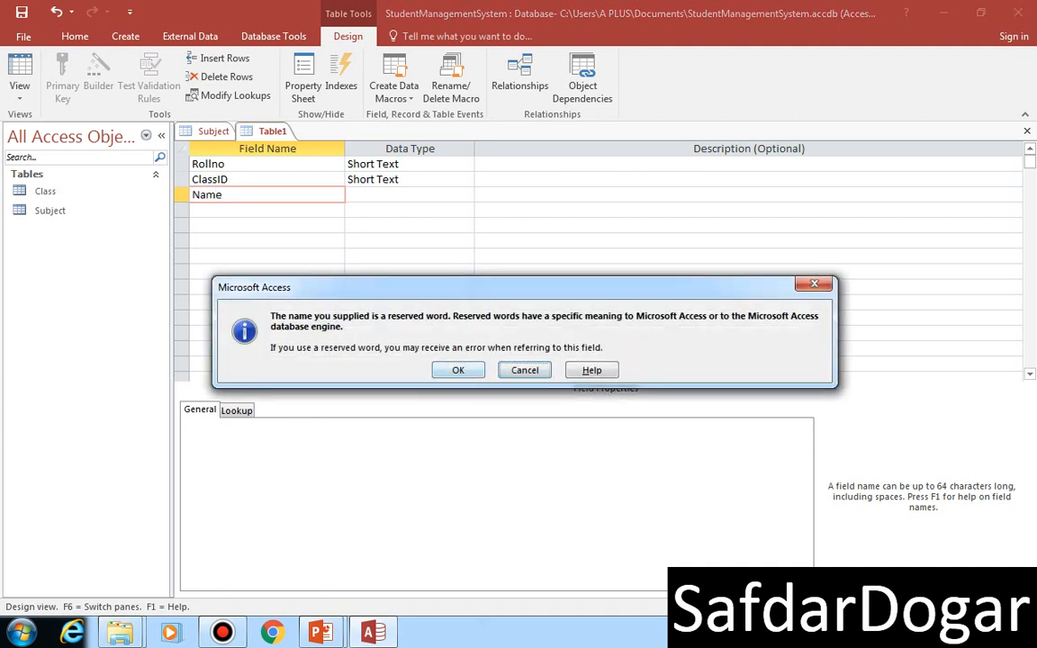
pyautogui.press('Return')
pyautogui.press('Tab')
pyautogui.press('Tab')
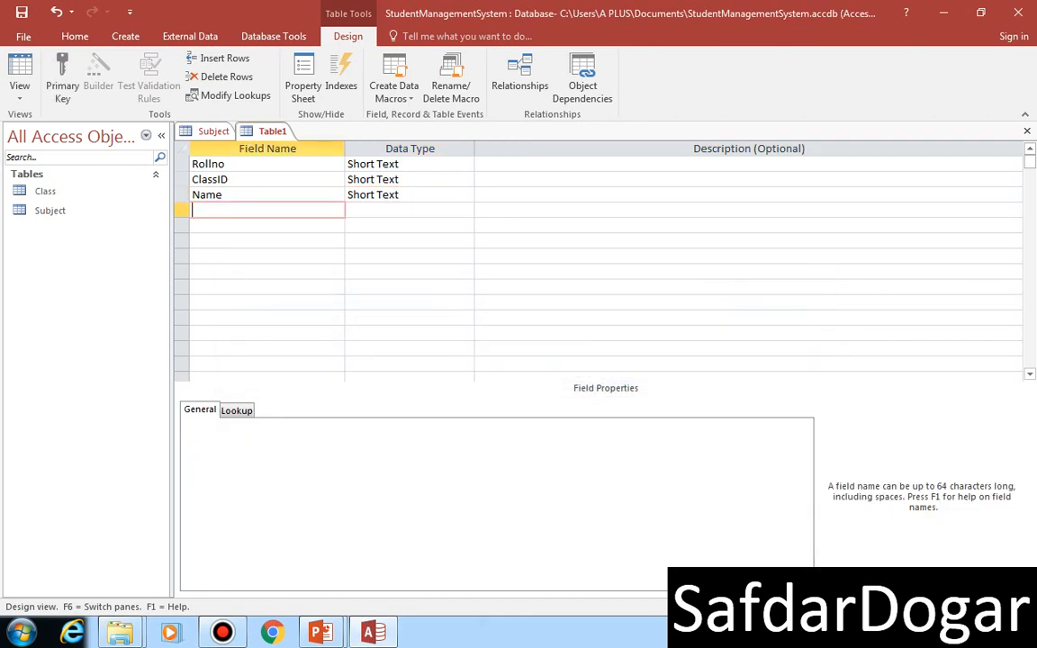
# Step: Add a Short Text field named Fname below the Name field
pyautogui.write('Fname')
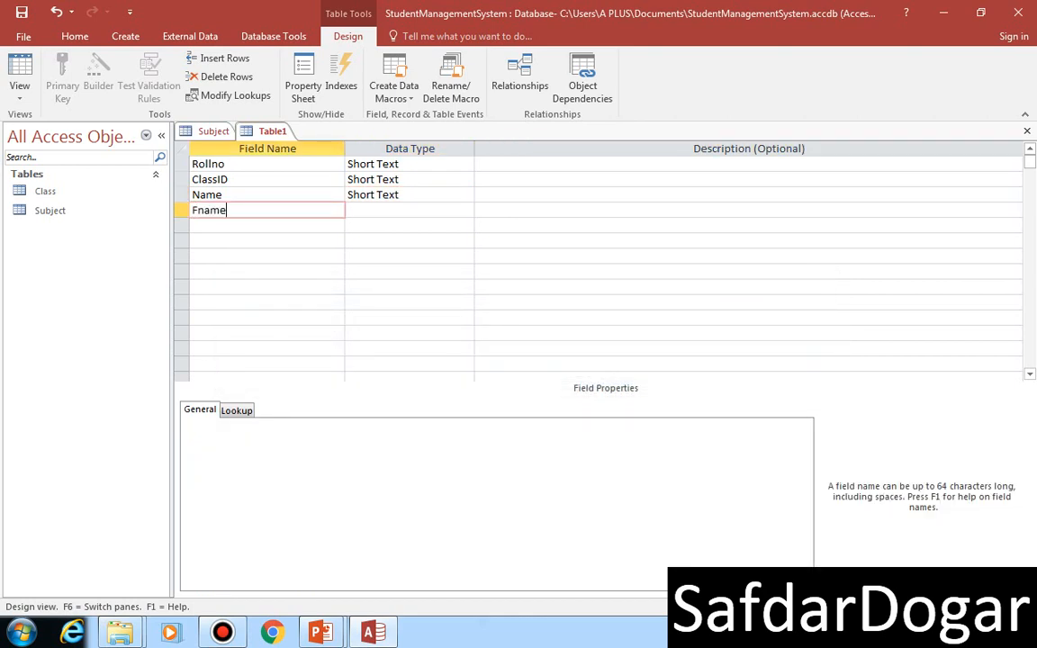
pyautogui.press('Tab')
pyautogui.press('Tab')
pyautogui.press('Tab')
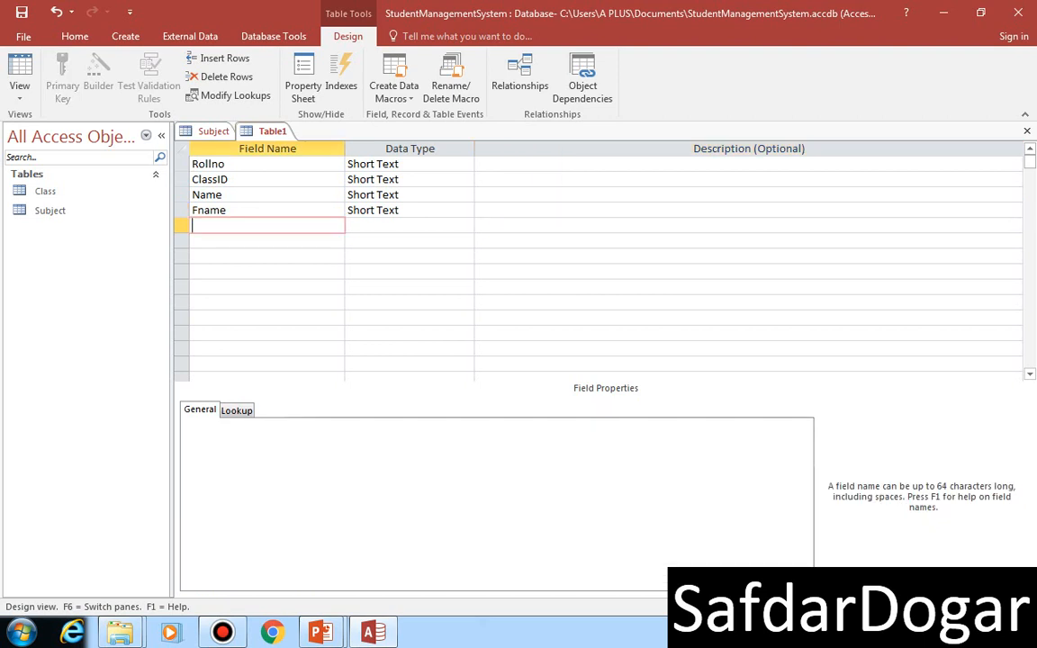
# Step: Add a field named DOB below Fname, keeping the Short Text data type
pyautogui.write('d')
pyautogui.press('BackSpace')
pyautogui.write('DOB')
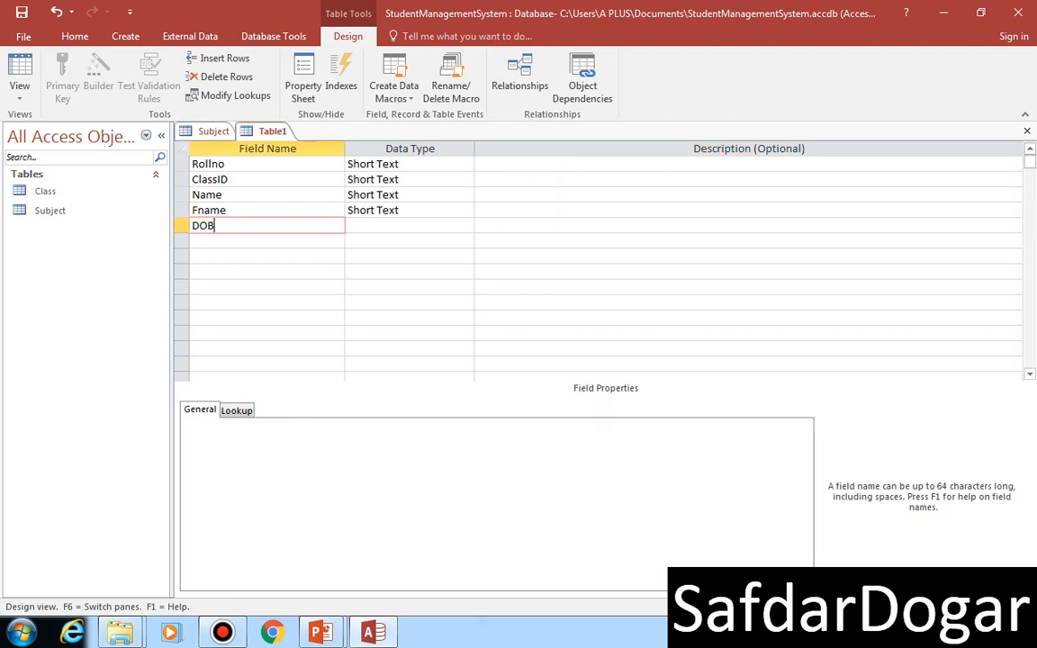
pyautogui.press('Tab')
pyautogui.press('Tab')
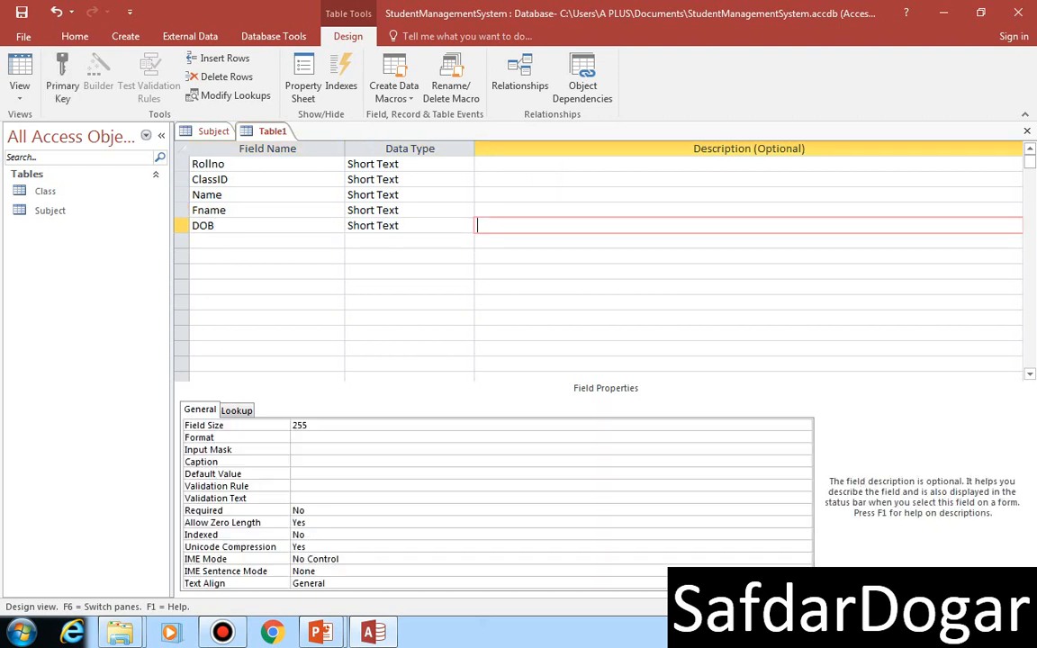
pyautogui.press('Tab')
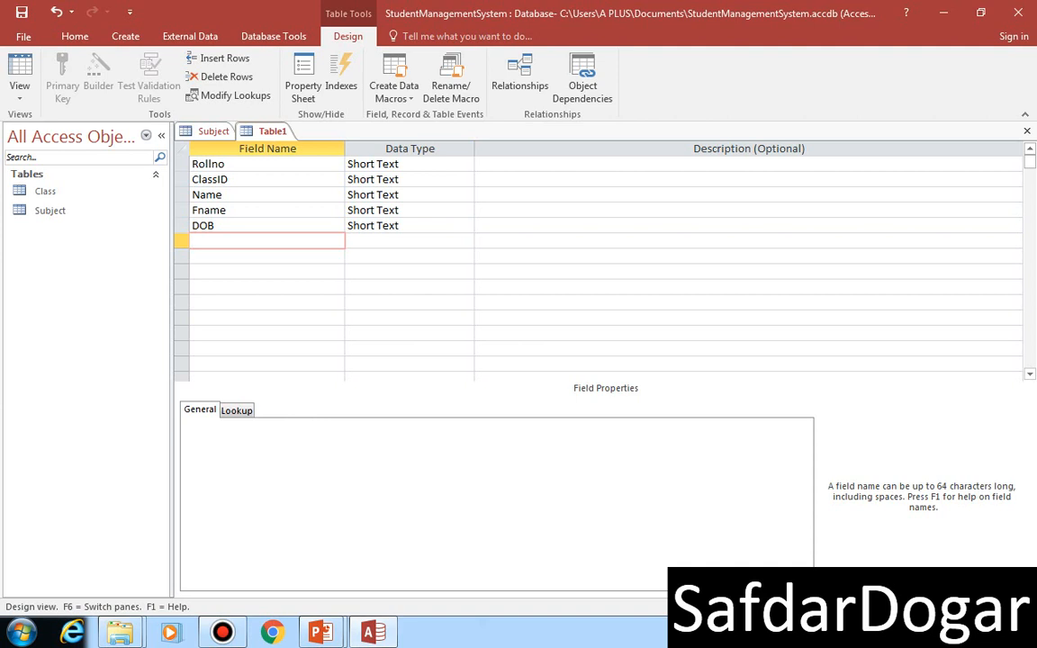
# Step: Add a Short Text field named Address below the DOB field
pyautogui.write('a')
pyautogui.press('BackSpace')
pyautogui.write('Address')
pyautogui.press('Tab')
pyautogui.press('Tab')
pyautogui.press('Tab')
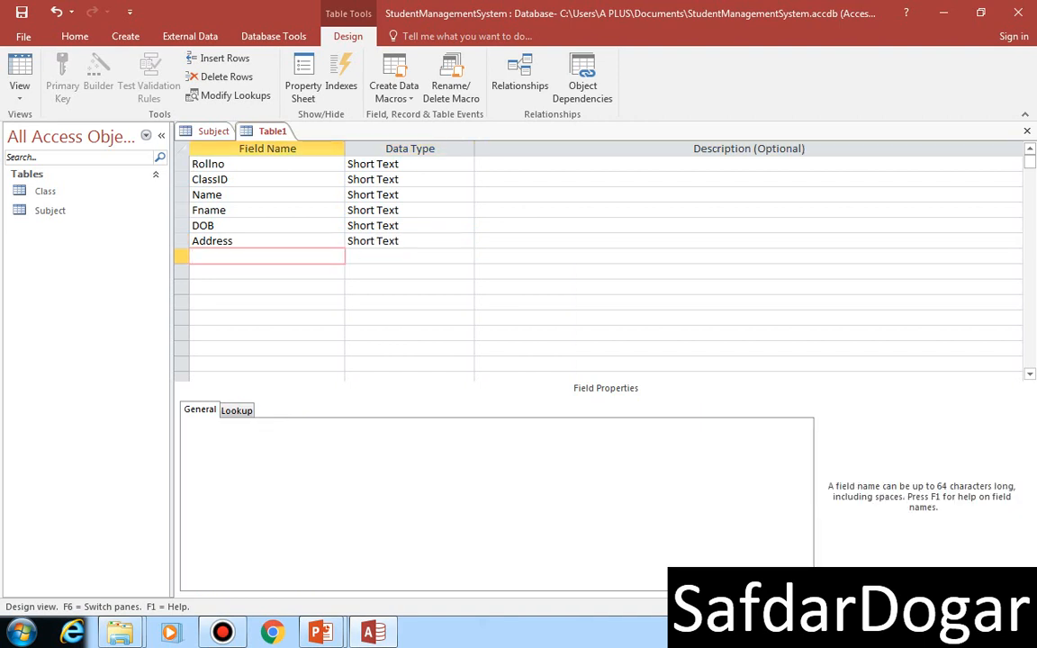
# Step: Add a Short Text field named Phone below the Address field
pyautogui.write('Phone')
pyautogui.press('Tab')
pyautogui.press('Tab')
pyautogui.press('Tab')
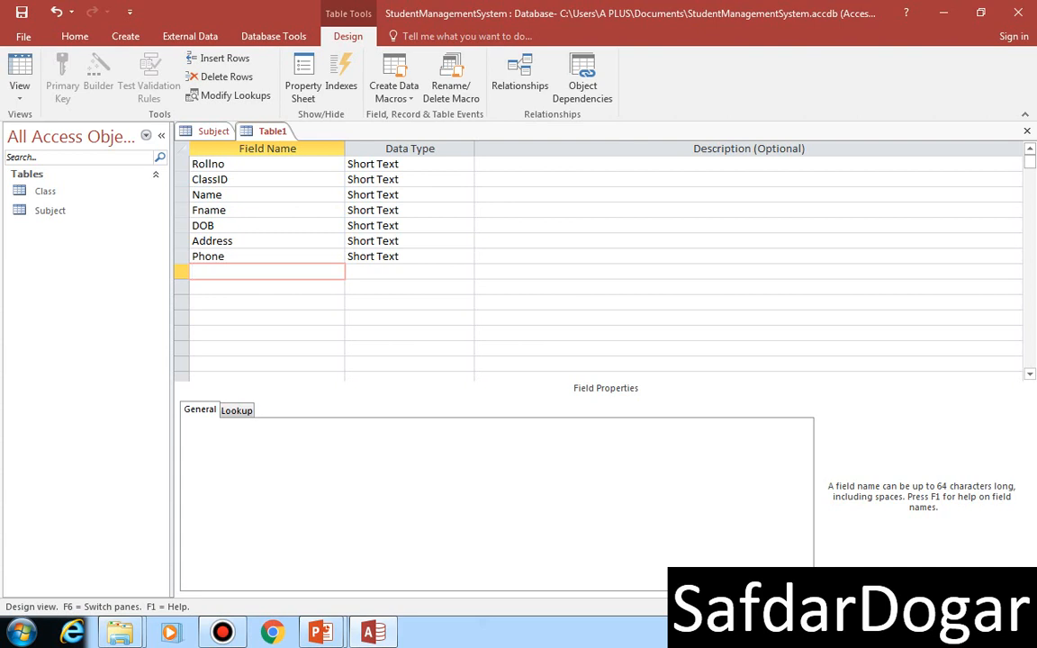
# Step: Change the data type of the DOB field to Date/Time
pyautogui.click(412, 227)
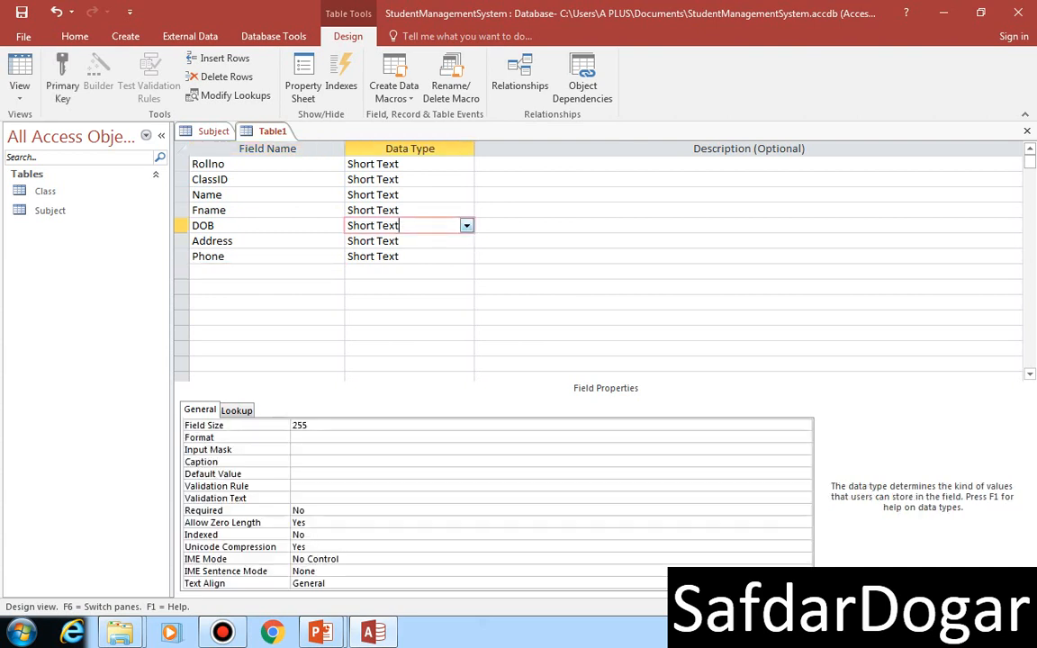
pyautogui.write('D')
pyautogui.click(466, 226)
pyautogui.click(375, 287)
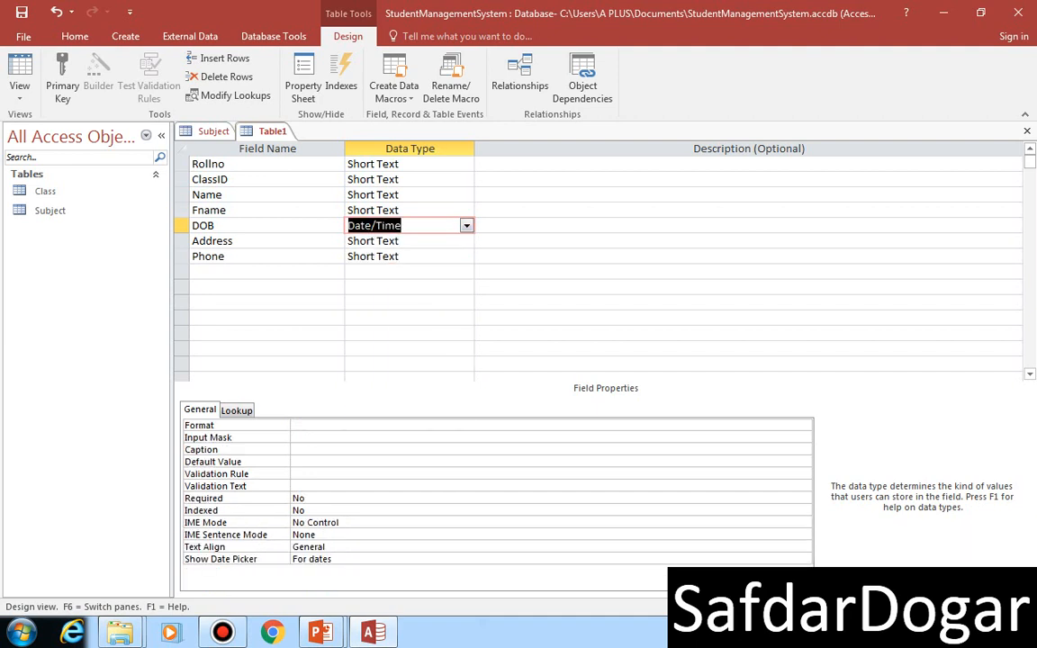
# Step: Set a composite primary key on the Rollno and ClassID fields
pyautogui.click(182, 164)
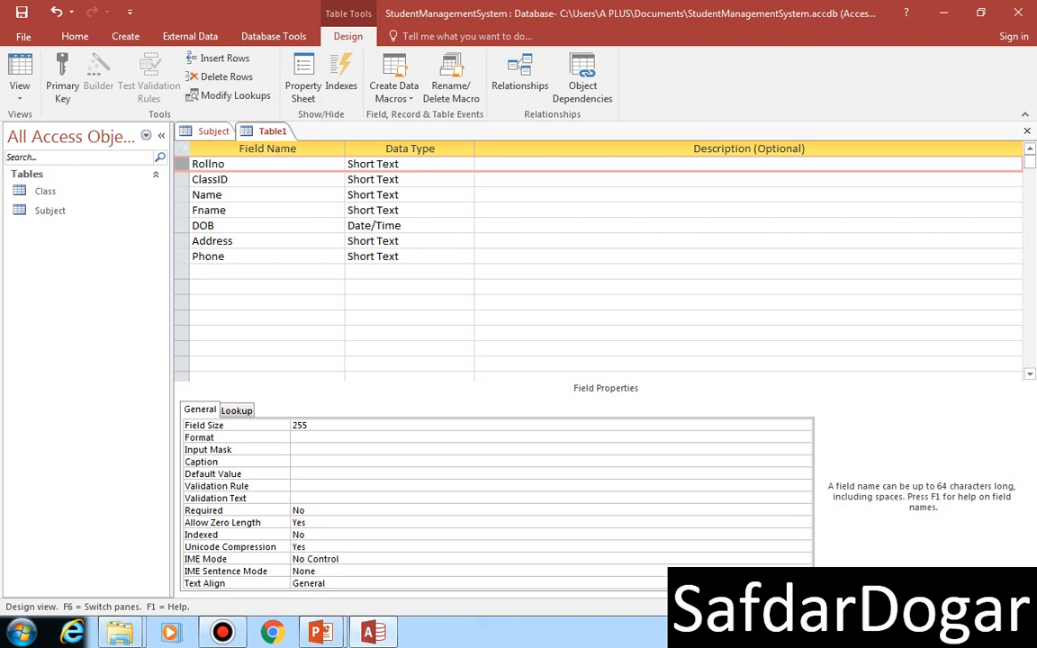
pyautogui.keyDown('ctrl'); pyautogui.click(182, 180); pyautogui.keyUp('ctrl')
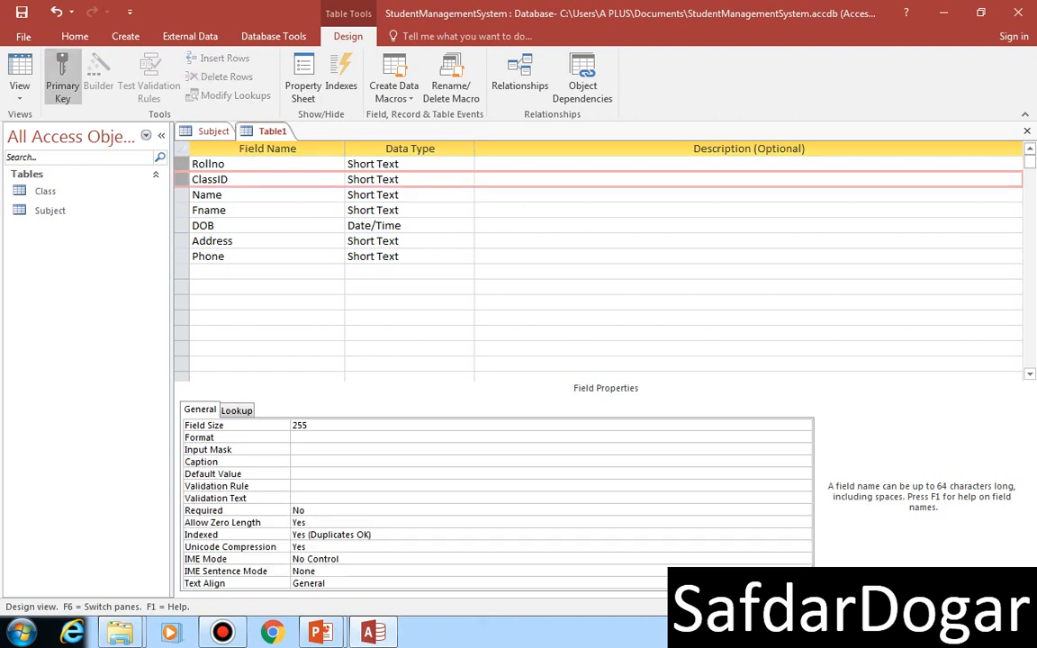
pyautogui.click(62, 76)
# Step: Save the new table under the name Student
pyautogui.click(21, 12)
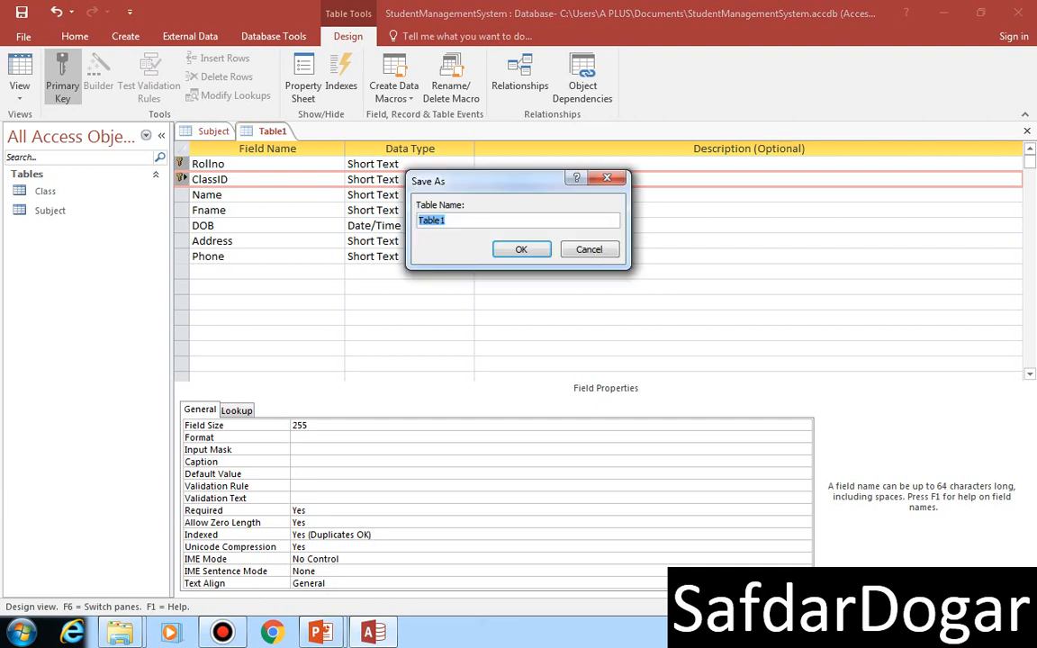
pyautogui.write('S')
pyautogui.press('BackSpace')
pyautogui.write('Student')
pyautogui.press('Return')
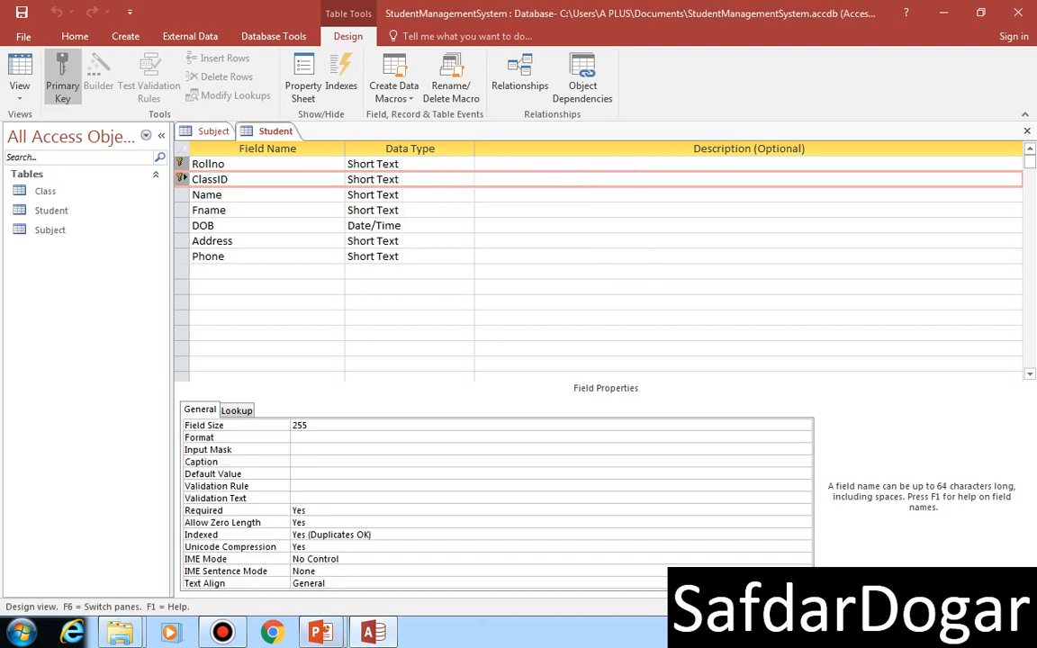
# Step: Switch to the PowerPoint slide show, check the Student Table slide and advance to the Result Table slide
pyautogui.moveTo(321, 631)
pyautogui.click(411, 545)
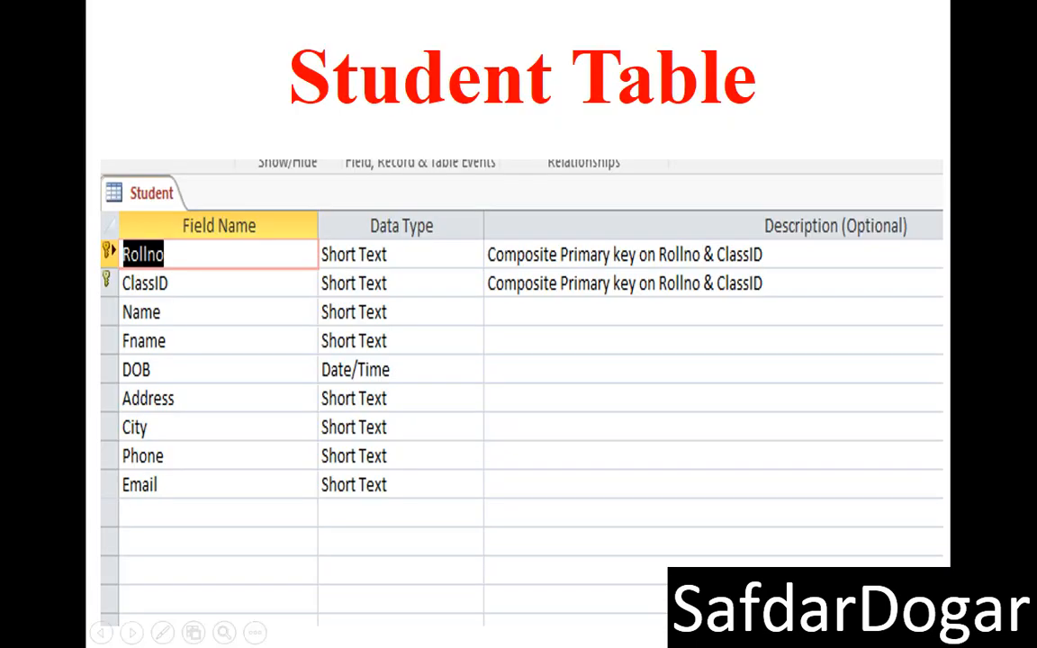
pyautogui.press('super+d')
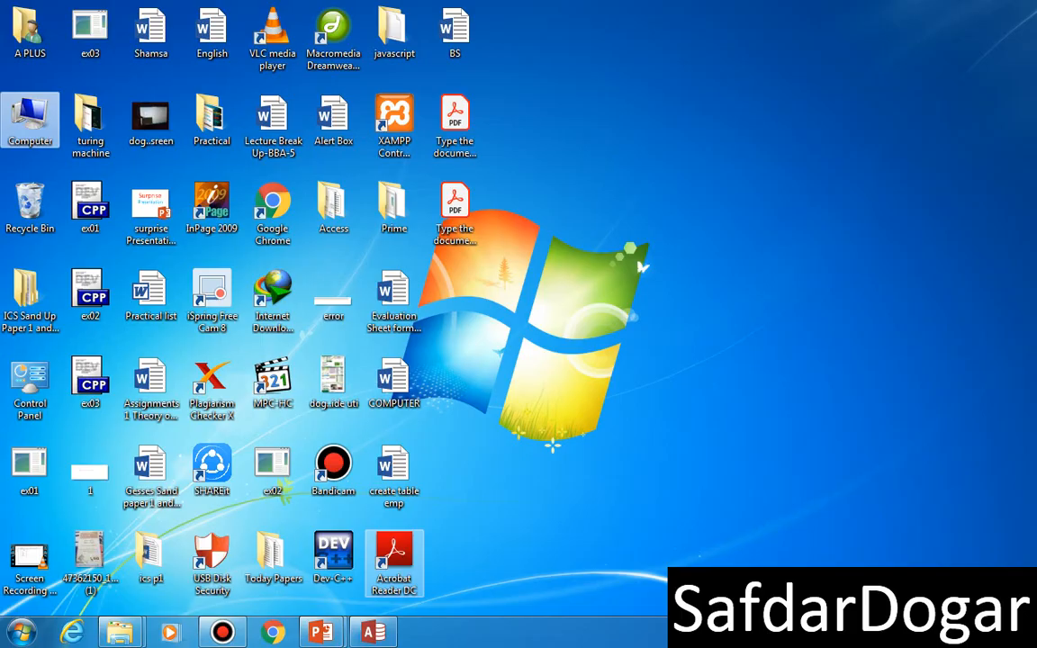
pyautogui.click(373, 632)
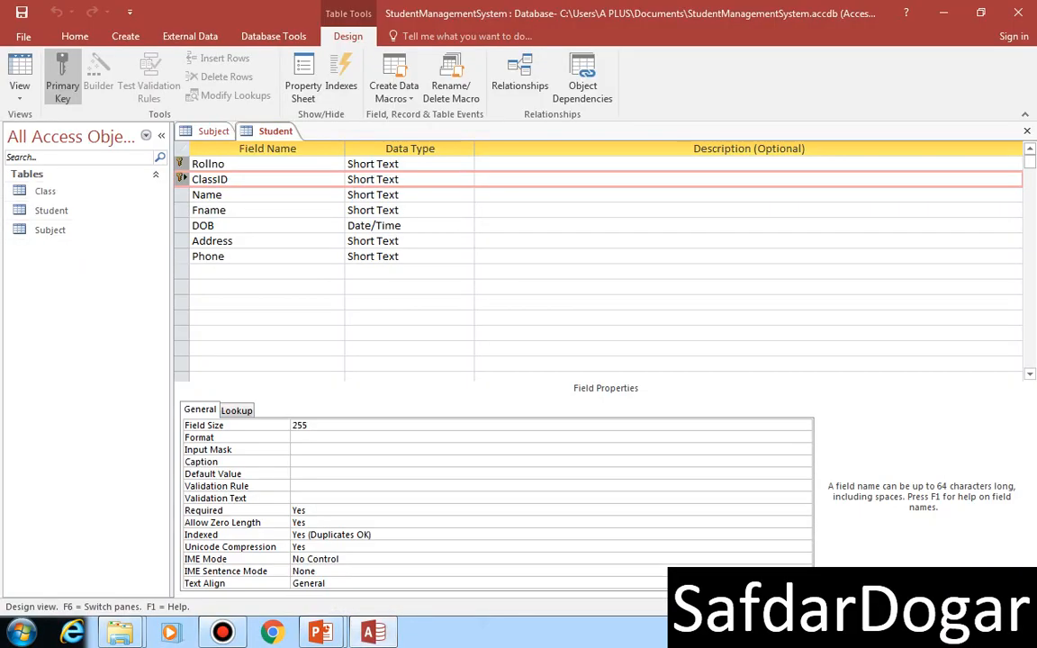
pyautogui.click(321, 633)
pyautogui.click(408, 541)
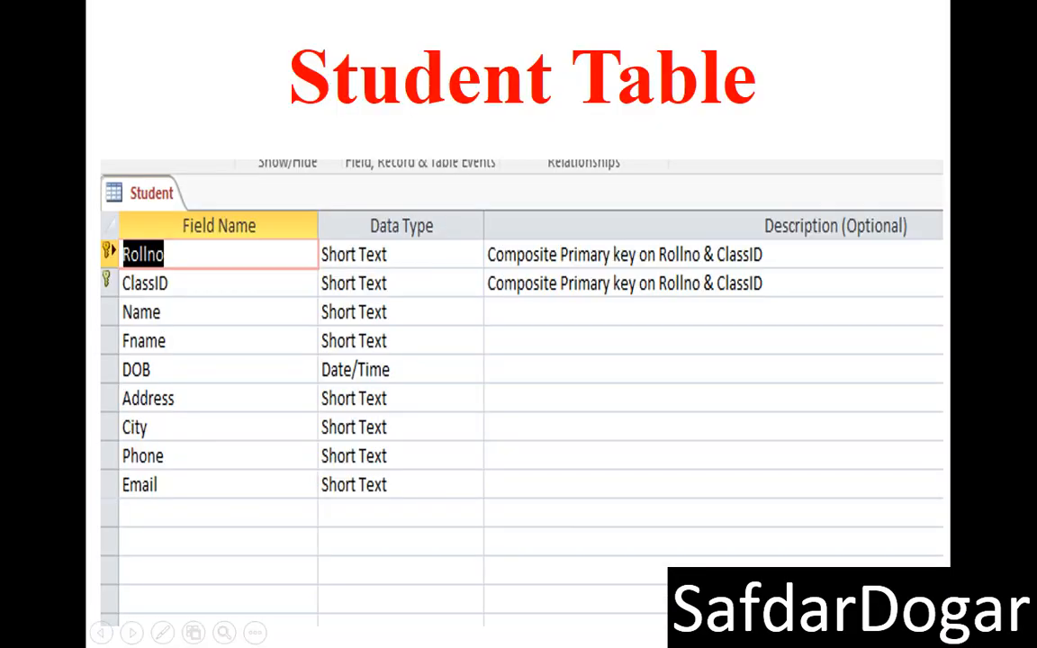
pyautogui.press('Right')
pyautogui.press('Right')
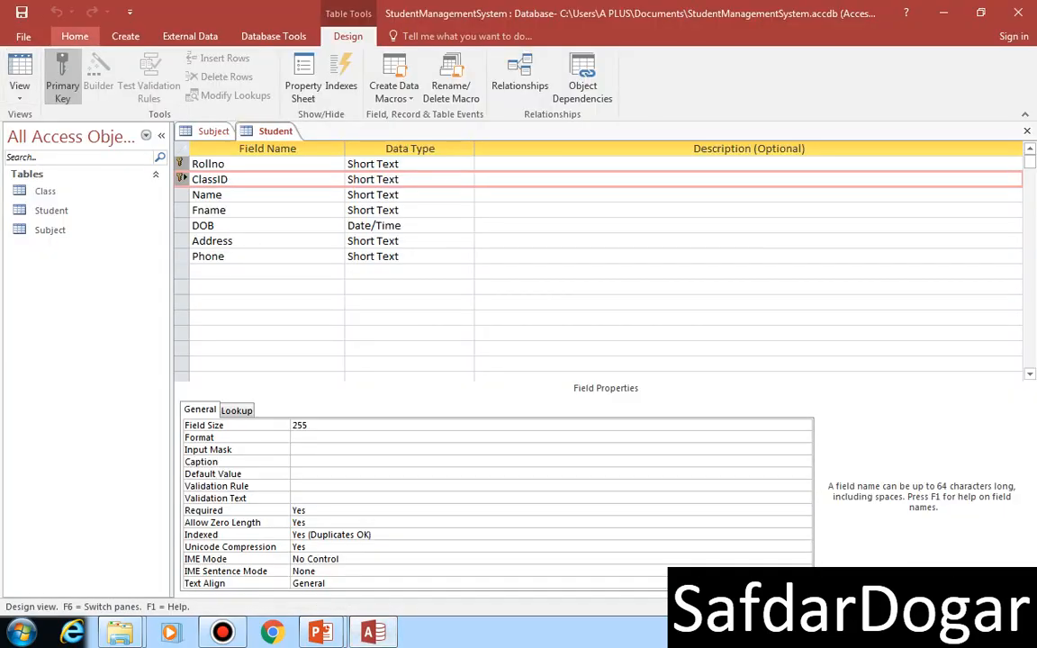
# Step: Create another table in Design view with a Short Text field named RollNo
pyautogui.click(126, 36)
pyautogui.click(114, 90)
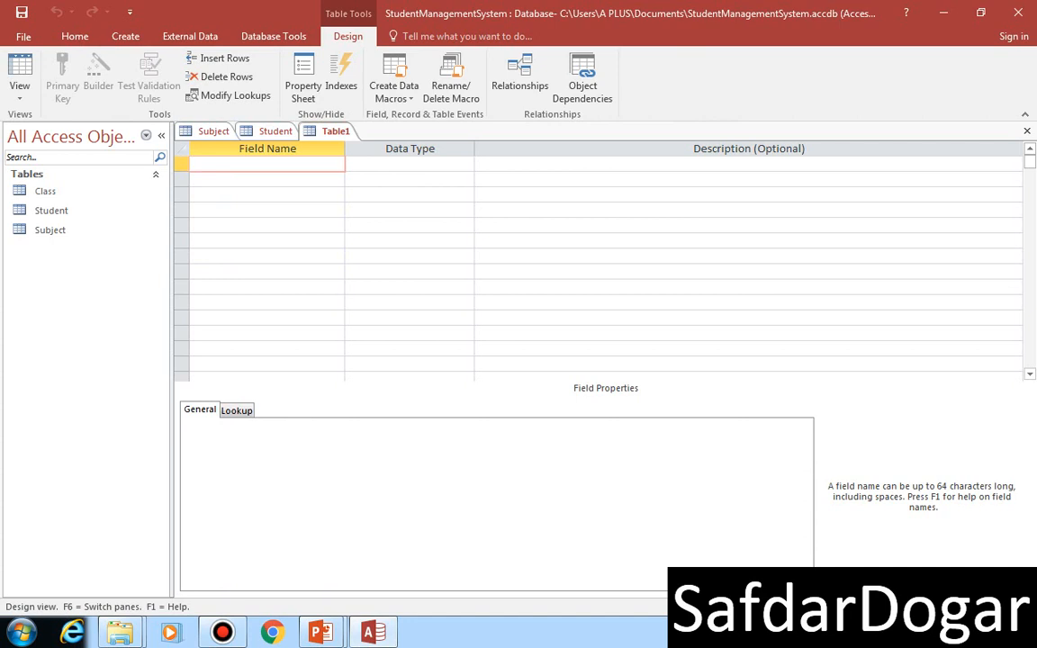
pyautogui.write('RollNo')
pyautogui.press('Tab')
pyautogui.press('Tab')
pyautogui.press('Tab')
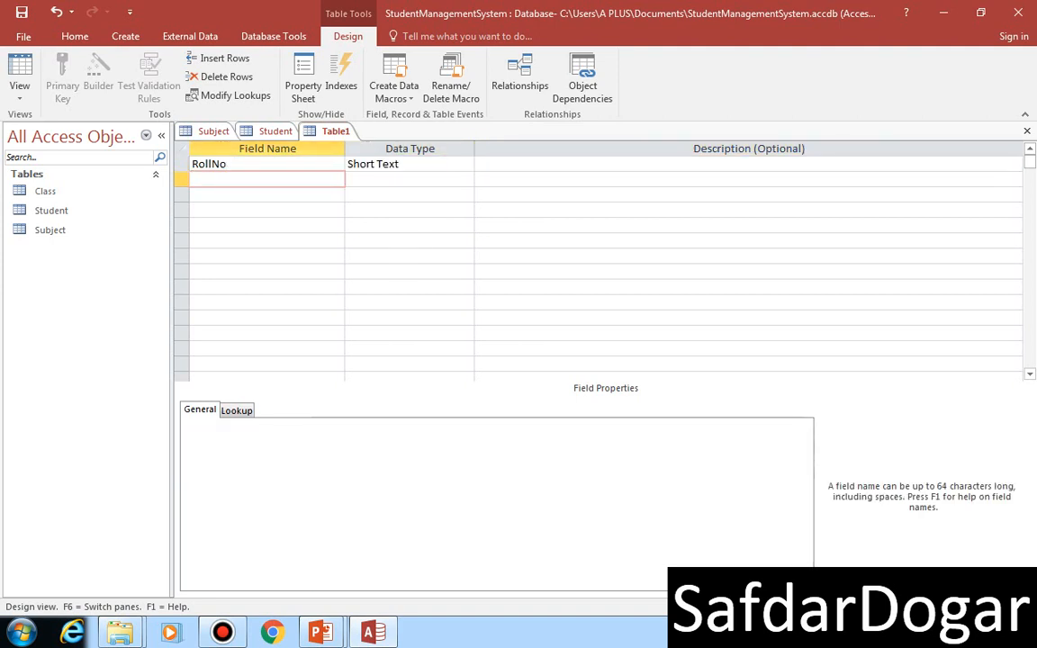
# Step: Add a Short Text field named SubjectID below the RollNo field
pyautogui.write('SubjectID')
pyautogui.press('Tab')
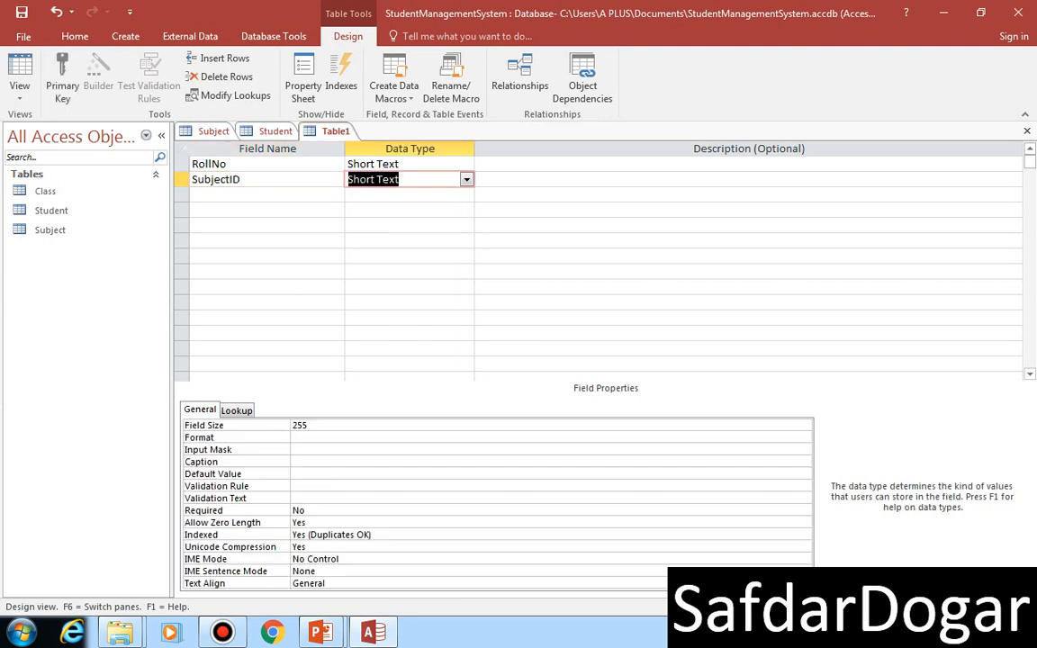
pyautogui.press('Tab')
pyautogui.press('Tab')
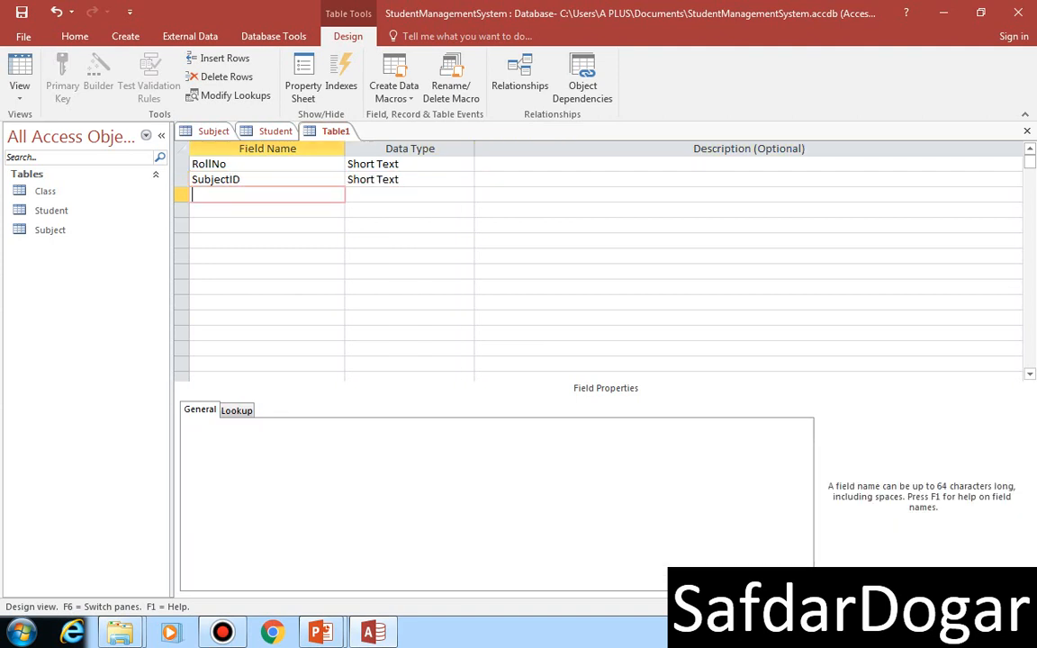
# Step: Add a Short Text field named ObtMarks below the SubjectID field
pyautogui.write('o')
pyautogui.press('BackSpace')
pyautogui.write('ObtMarks')
pyautogui.press('Tab')
pyautogui.press('Tab')
pyautogui.press('Tab')
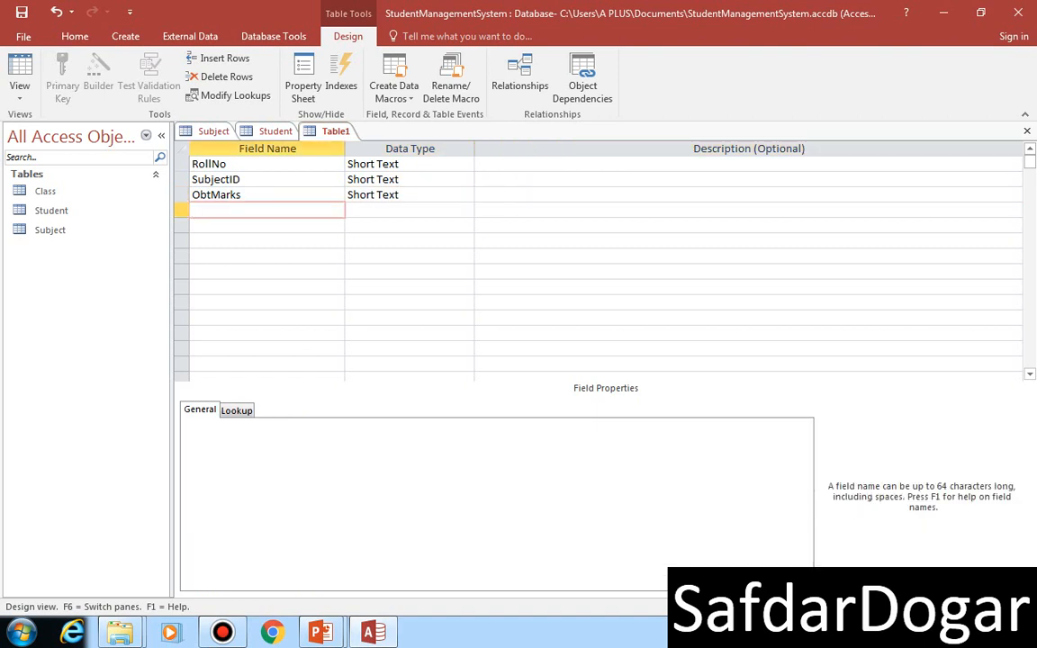
# Step: Add a Short Text field named TotalMarks below ObtMarks and set its default value to 100
pyautogui.write('TotalMarks')
pyautogui.press('Tab')
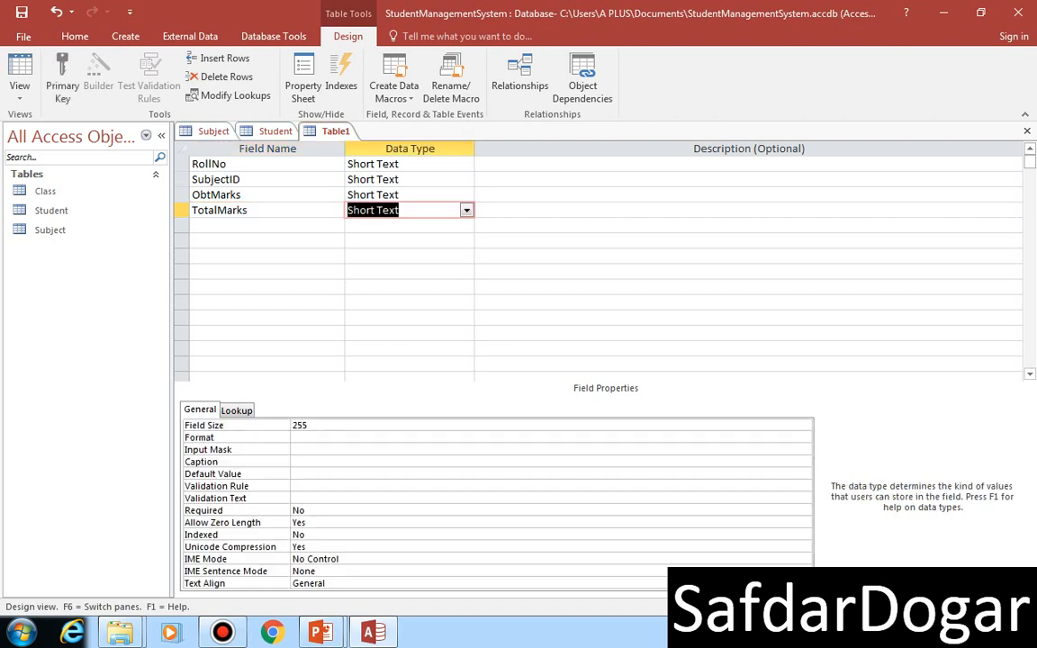
pyautogui.click(294, 474)
pyautogui.write('100')
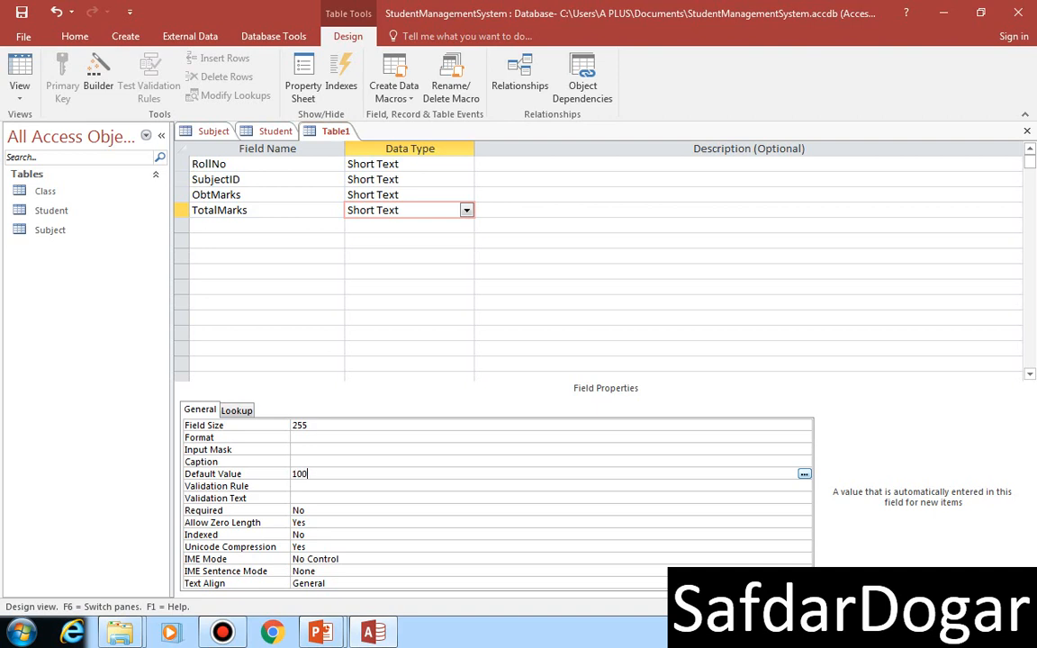
# Step: Add a Short Text field named ClassID below the TotalMarks field
pyautogui.click(266, 226)
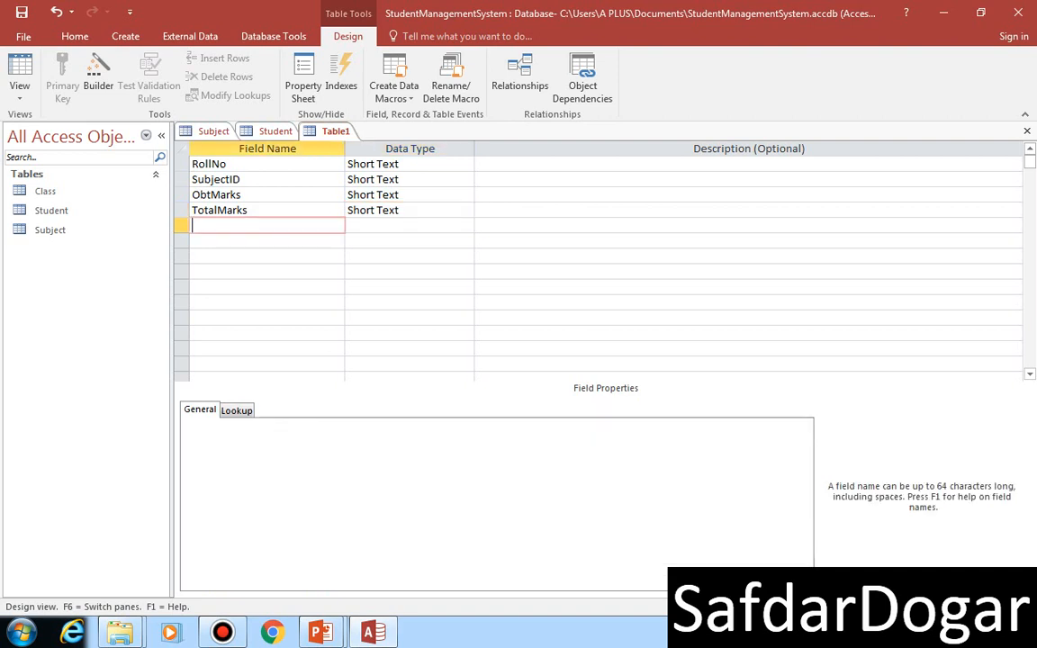
pyautogui.write('Clas')
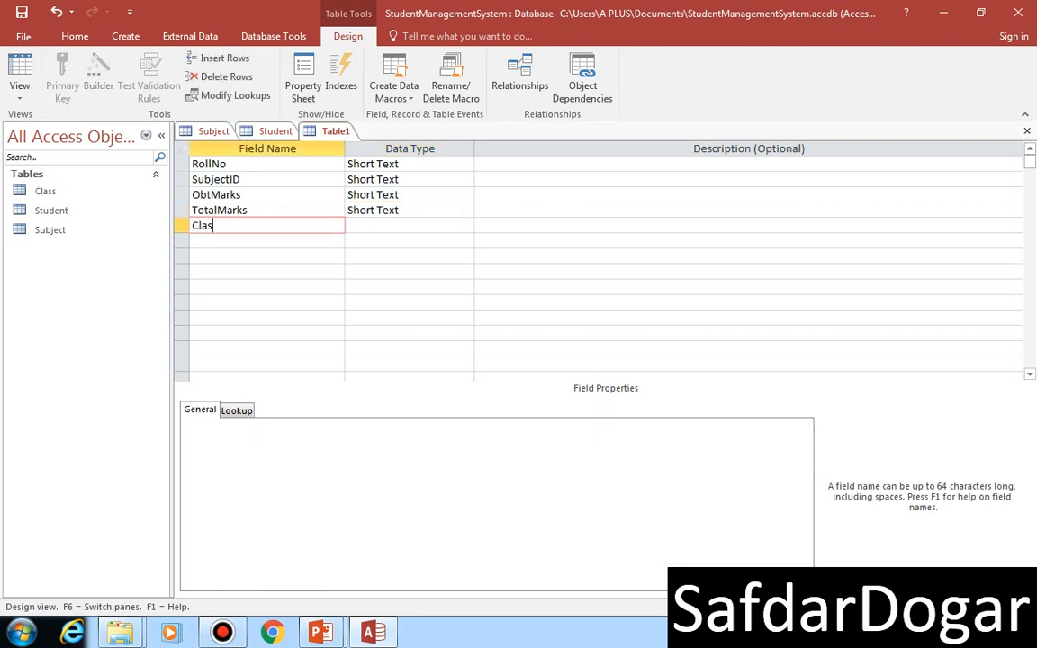
pyautogui.write('sID')
pyautogui.press('Tab')
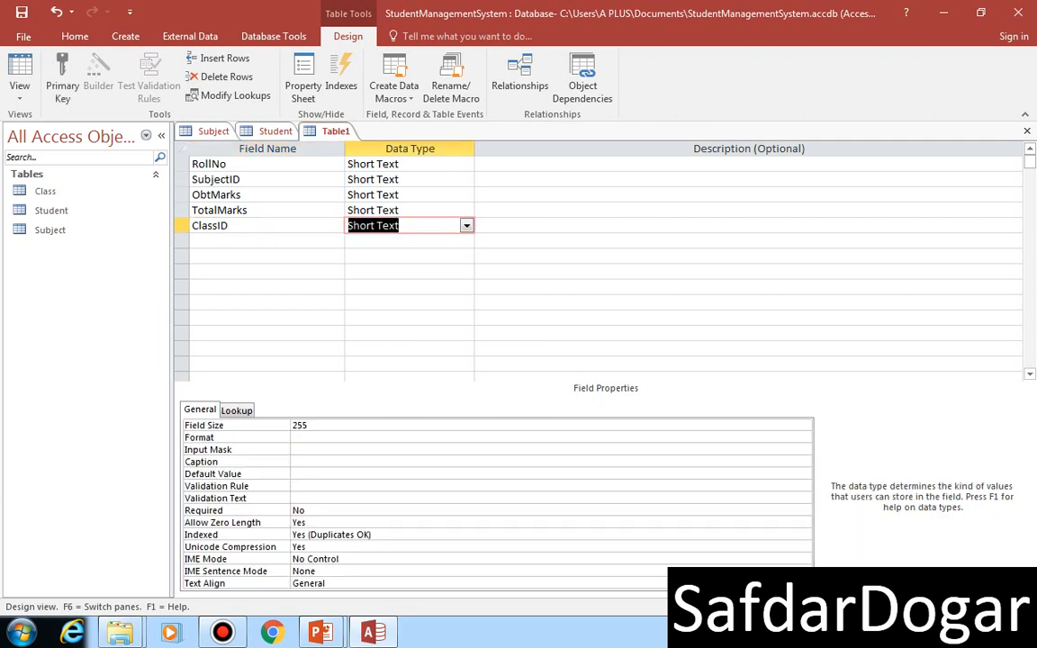
# Step: Set a composite primary key on the RollNo and SubjectID fields
pyautogui.click(182, 164)
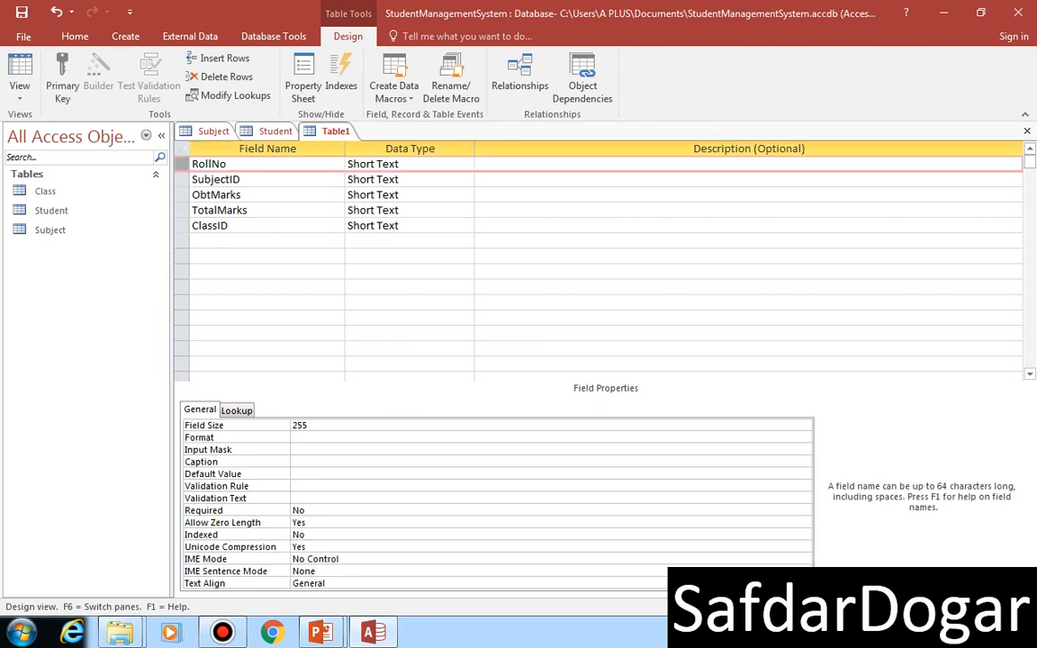
pyautogui.keyDown('shift'); pyautogui.click(182, 180); pyautogui.keyUp('shift')
pyautogui.click(62, 85)
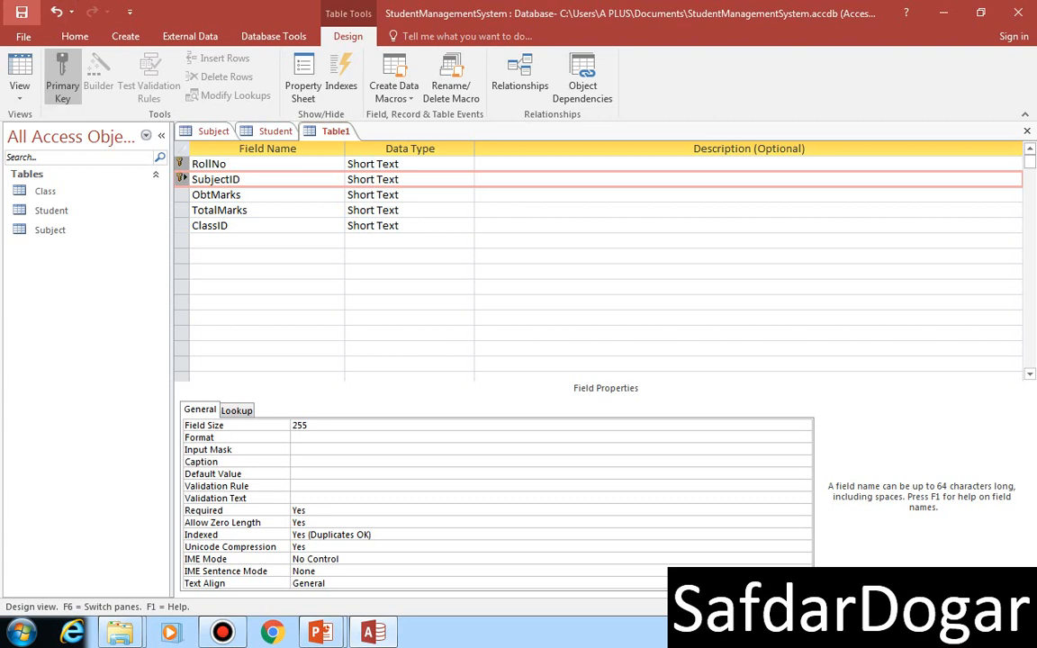
# Step: Save the new table under the name Result
pyautogui.click(21, 12)
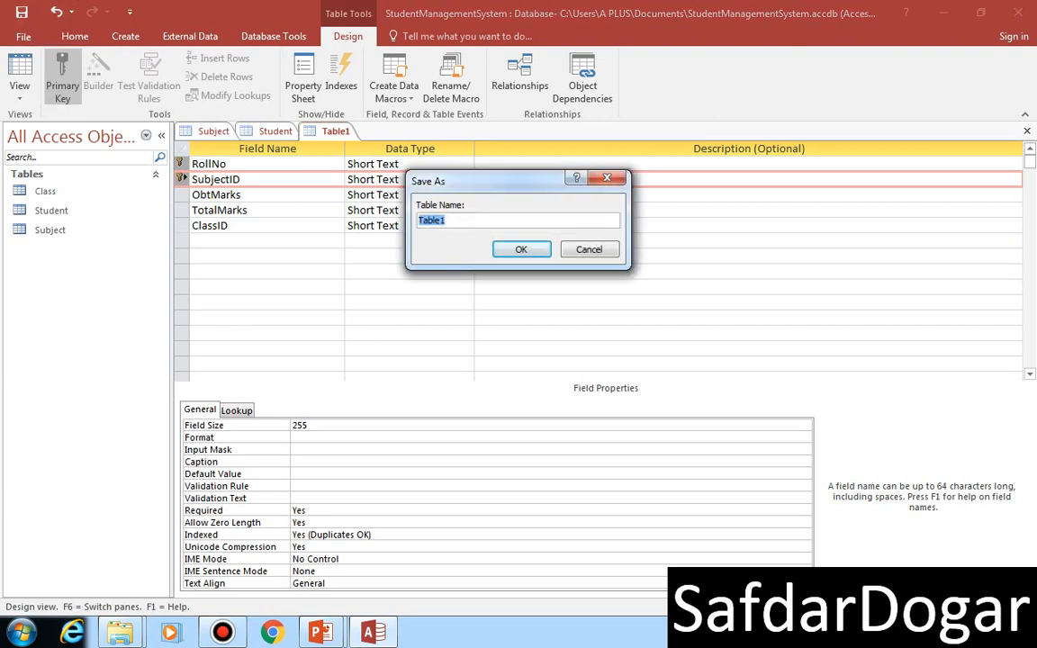
pyautogui.press('BackSpace')
pyautogui.write('Result')
pyautogui.press('Return')
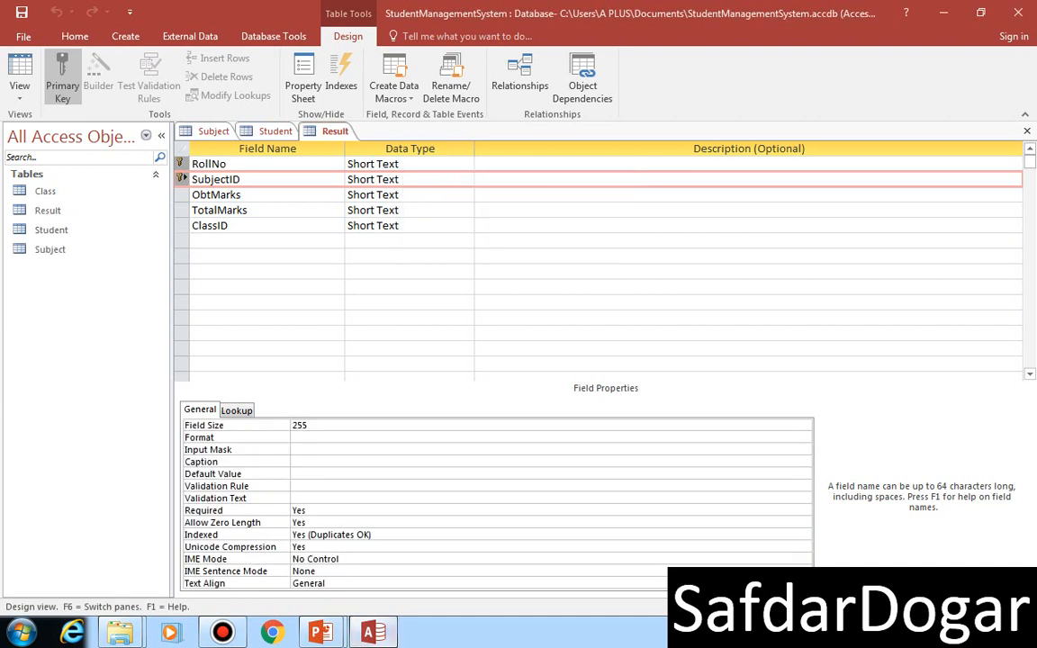
# Step: Review the fields on the Free Table slide of the PowerPoint slide show and return to Access
pyautogui.moveTo(321, 633)
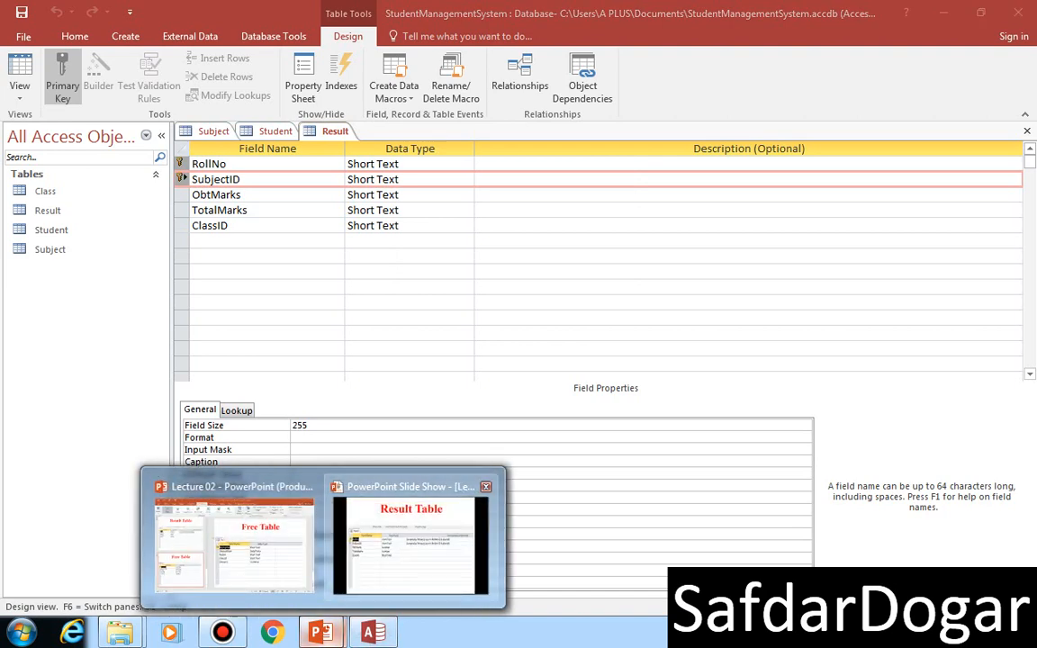
pyautogui.click(410, 545)
pyautogui.press('Right')
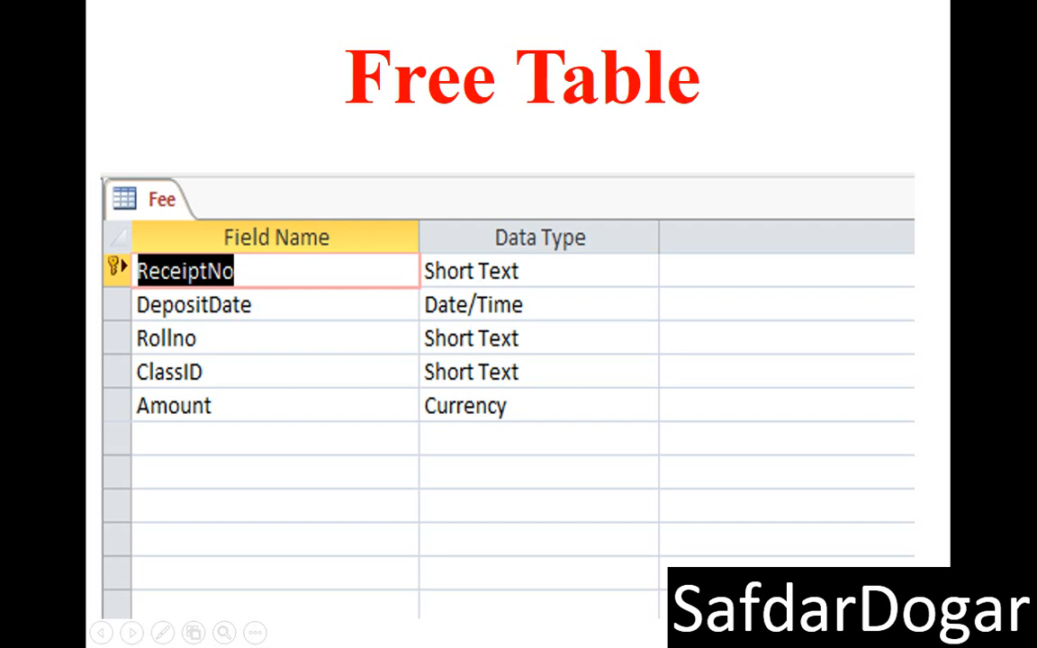
pyautogui.press('super+d')
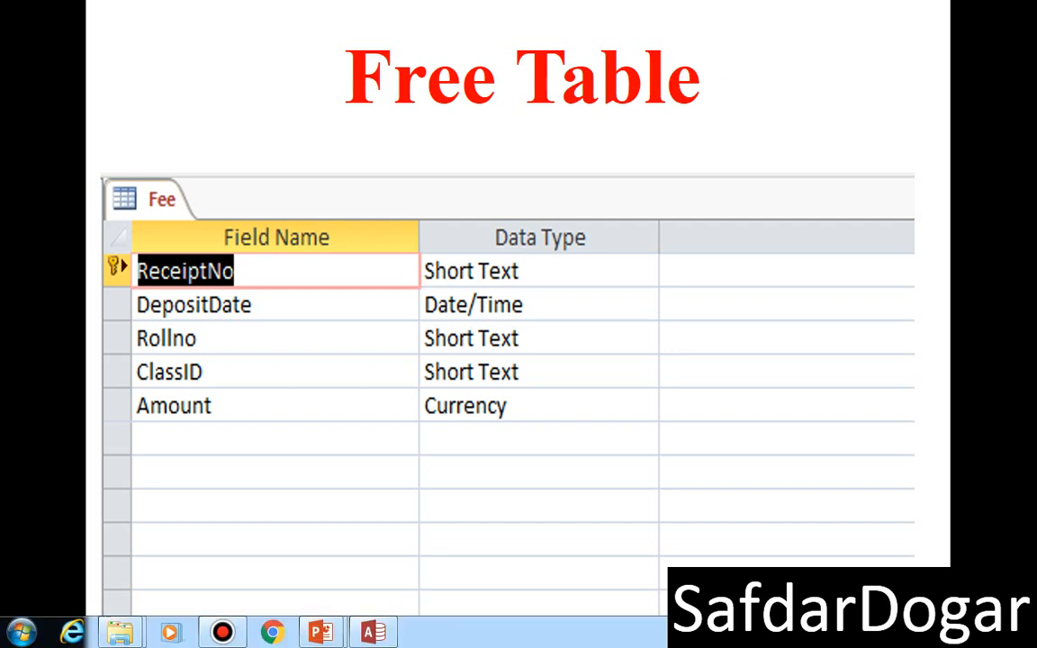
pyautogui.click(374, 633)
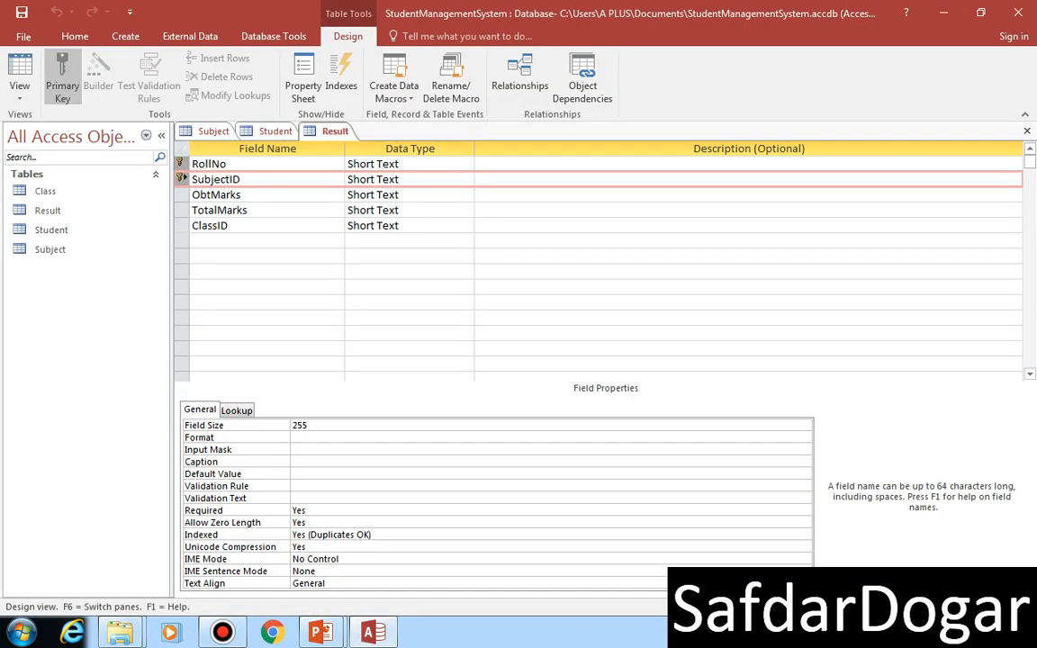
# Step: Create another table in Design view with a Short Text field named ReceiptNo
pyautogui.click(125, 36)
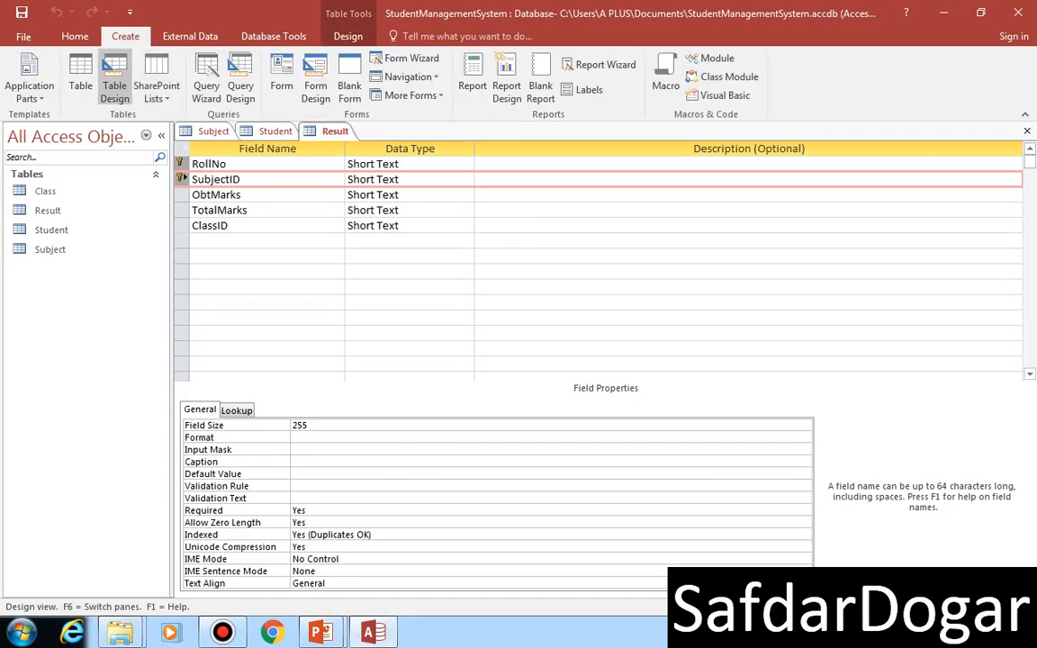
pyautogui.click(103, 72)
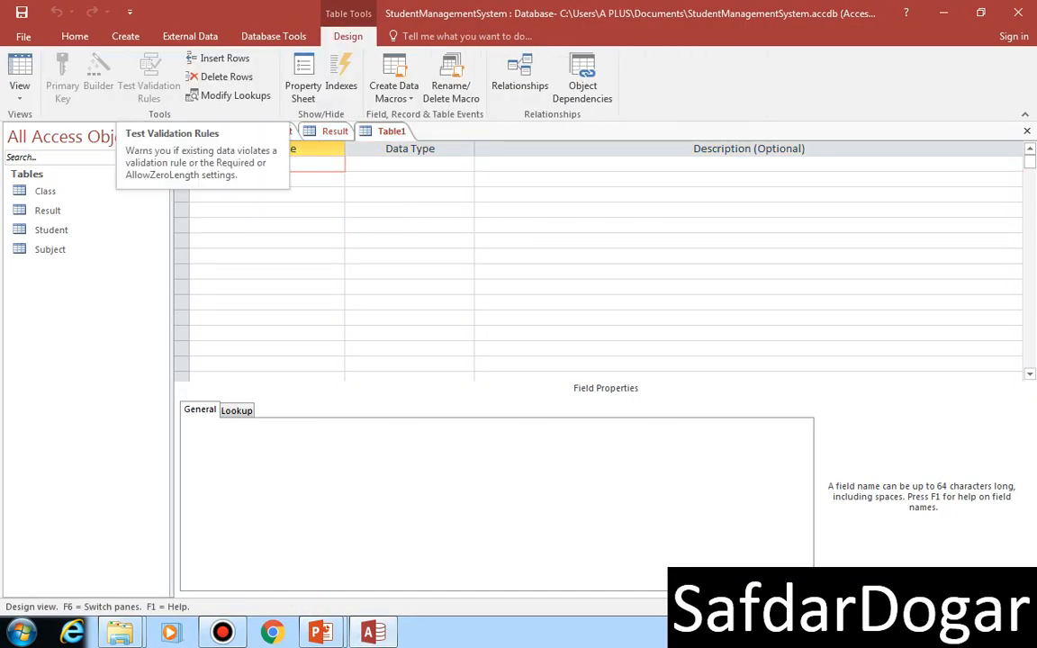
pyautogui.write('Rec')
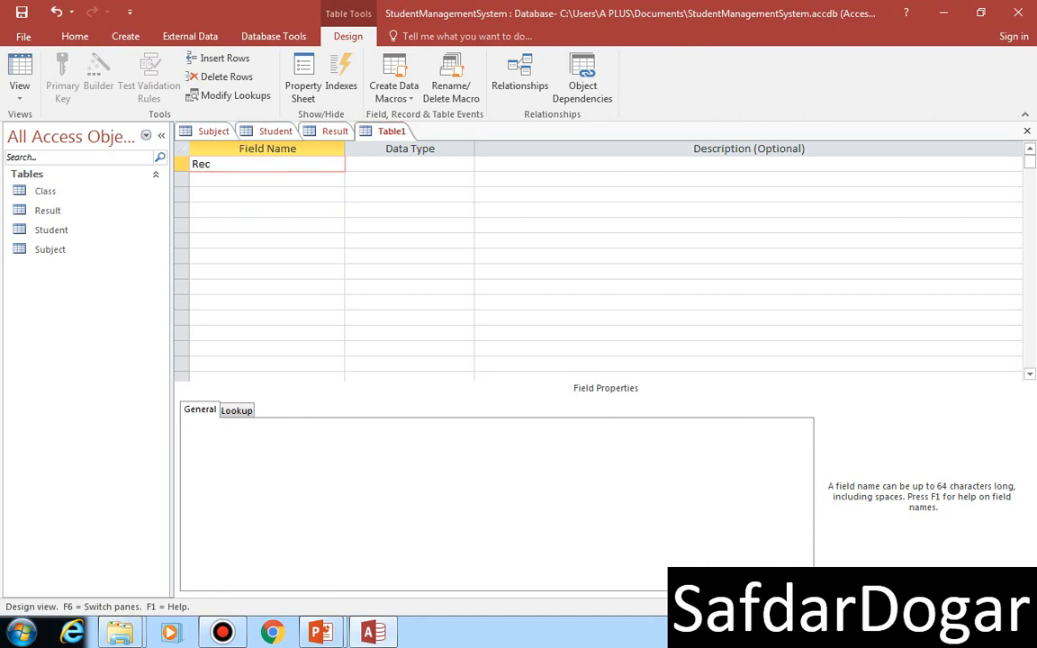
pyautogui.write('eiptNo')
pyautogui.press('Tab')
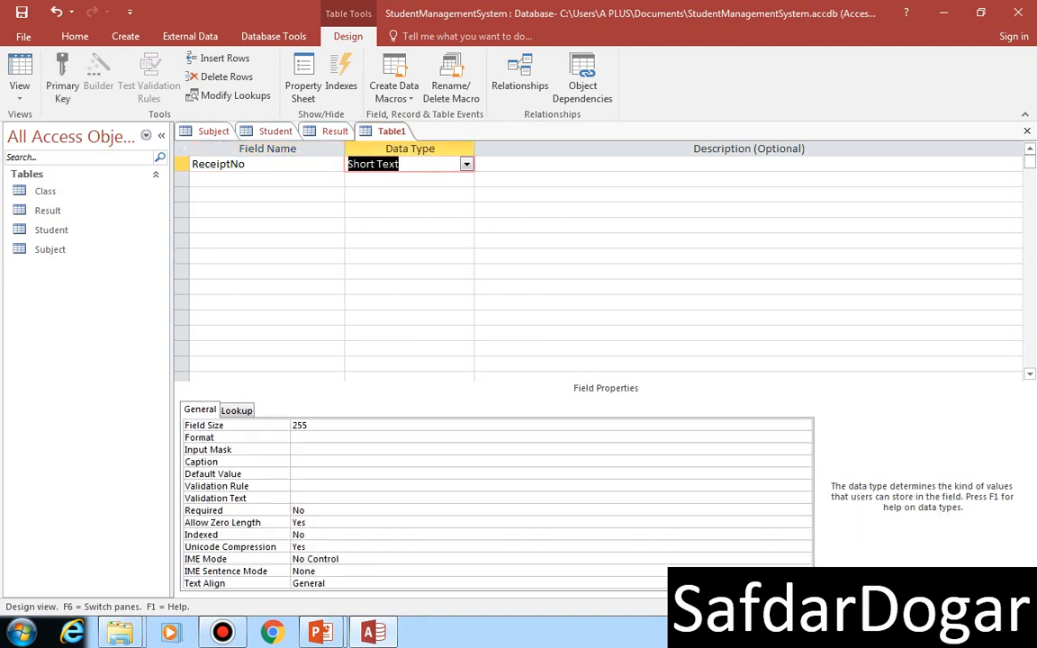
pyautogui.press('Tab')
pyautogui.press('Tab')
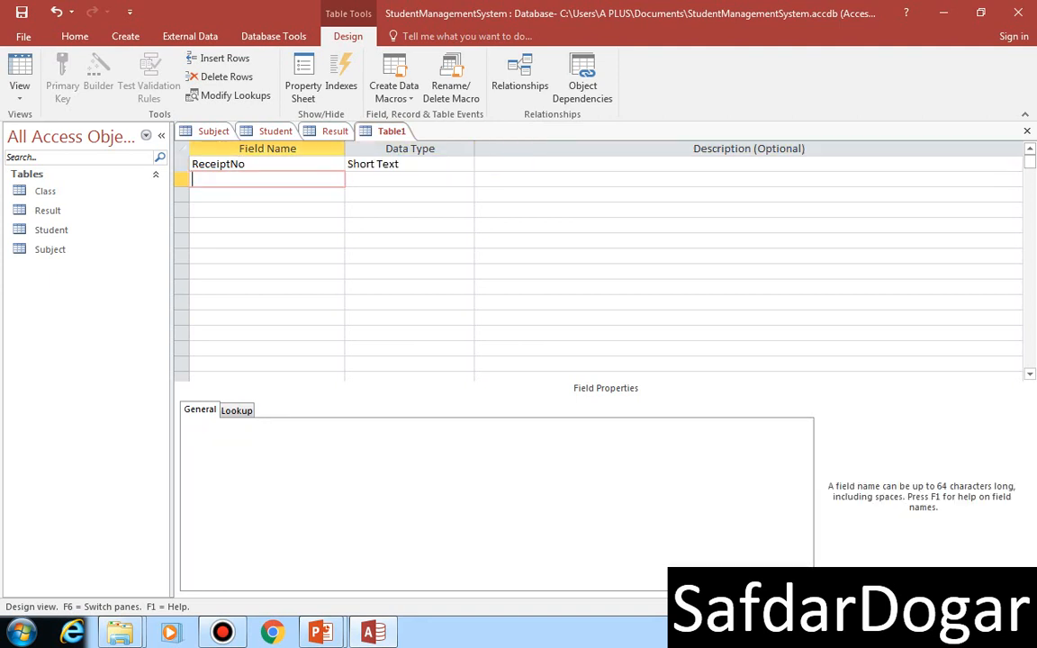
# Step: Add a field named DepositDate with the Date/Time data type below the ReceiptNo field
pyautogui.write('d')
pyautogui.press('BackSpace')
pyautogui.write('DepositDate')
pyautogui.press('Tab')
pyautogui.write('d')
pyautogui.press('Tab')
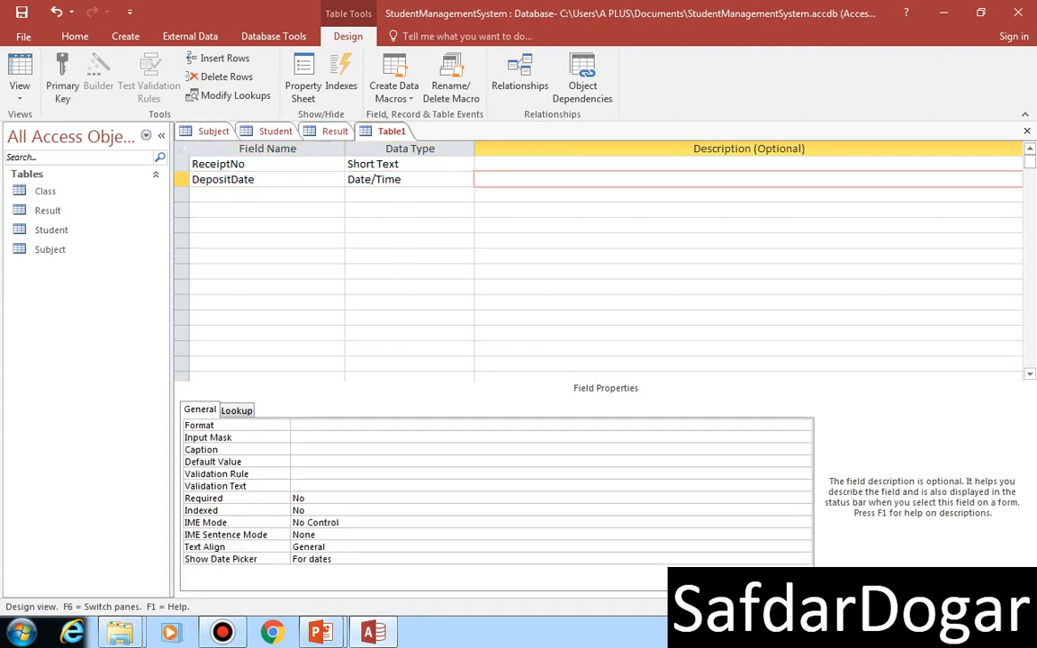
# Step: Add a field named RollNo with the Short Text data type below the DepositDate field
pyautogui.press('Tab')
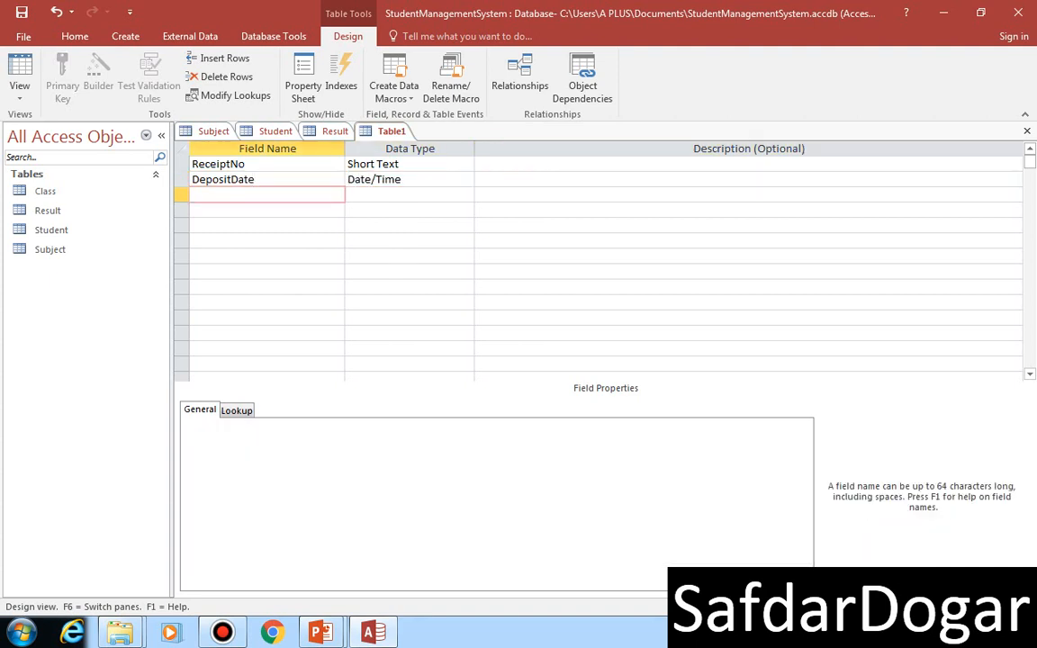
pyautogui.write('RollNo')
pyautogui.press('Tab')
# Step: Add a field named Amount with the Currency data type below the RollNo field
pyautogui.press('Tab')
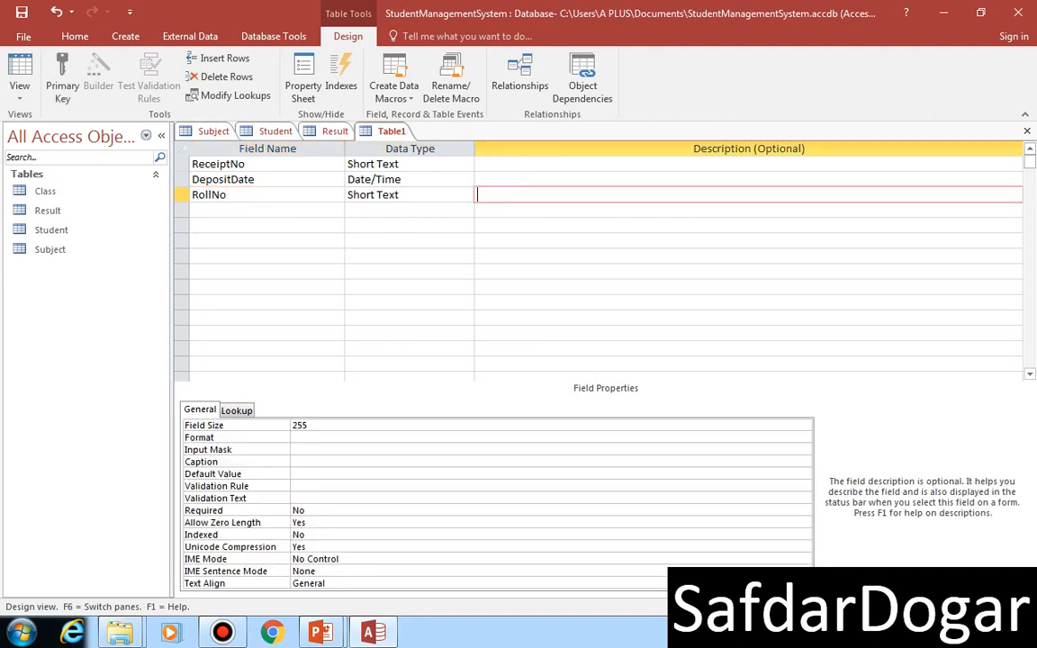
pyautogui.press('Tab')
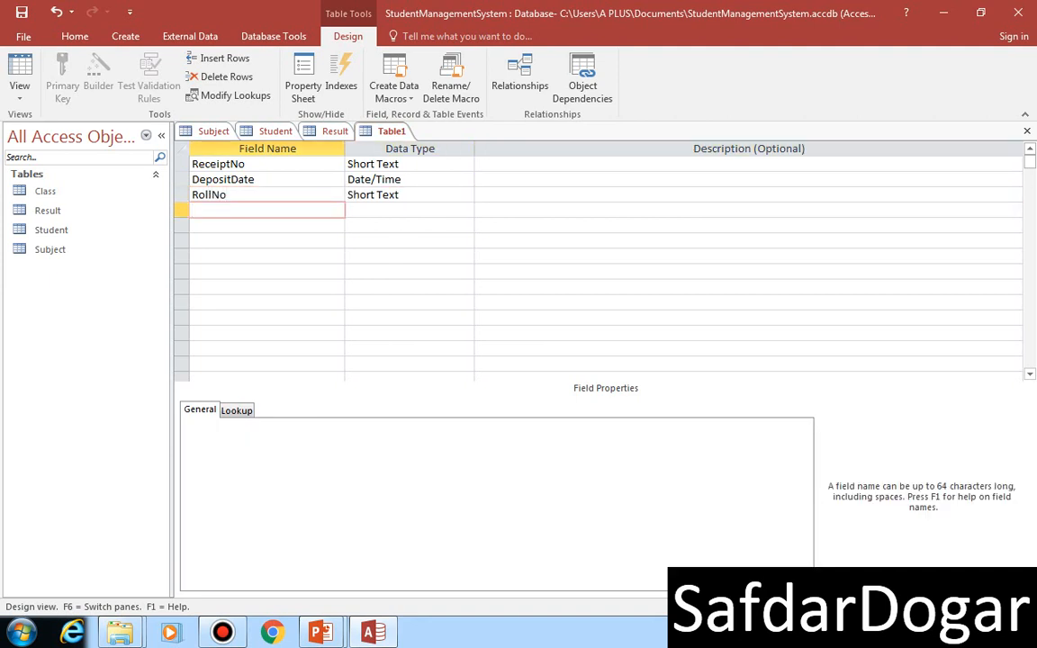
pyautogui.write('Amount')
pyautogui.press('Tab')
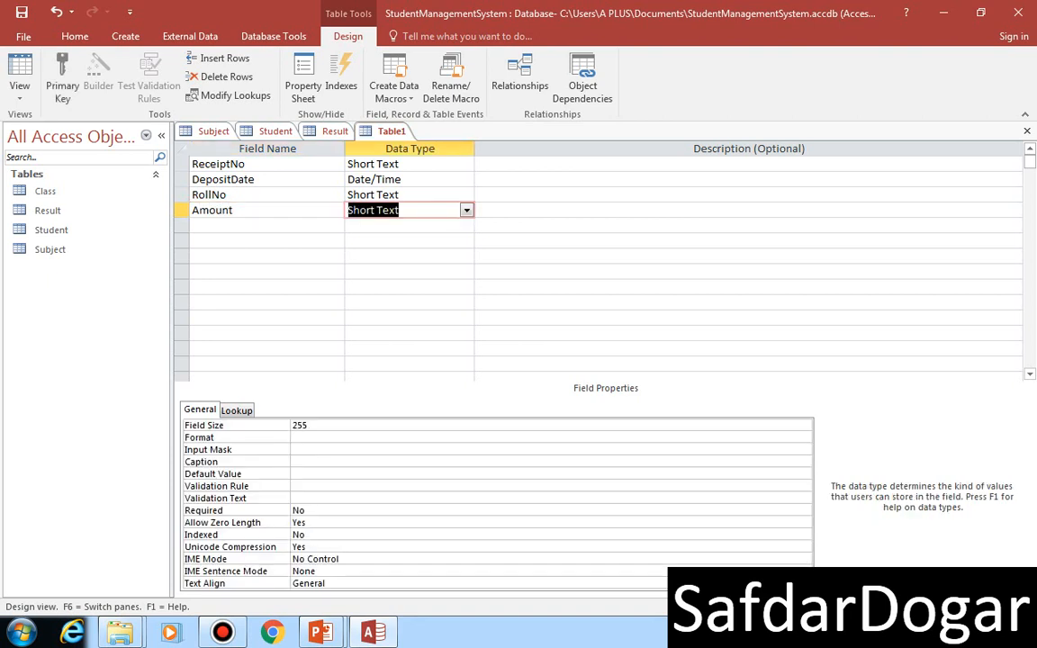
pyautogui.write('currency')
pyautogui.press('Tab')
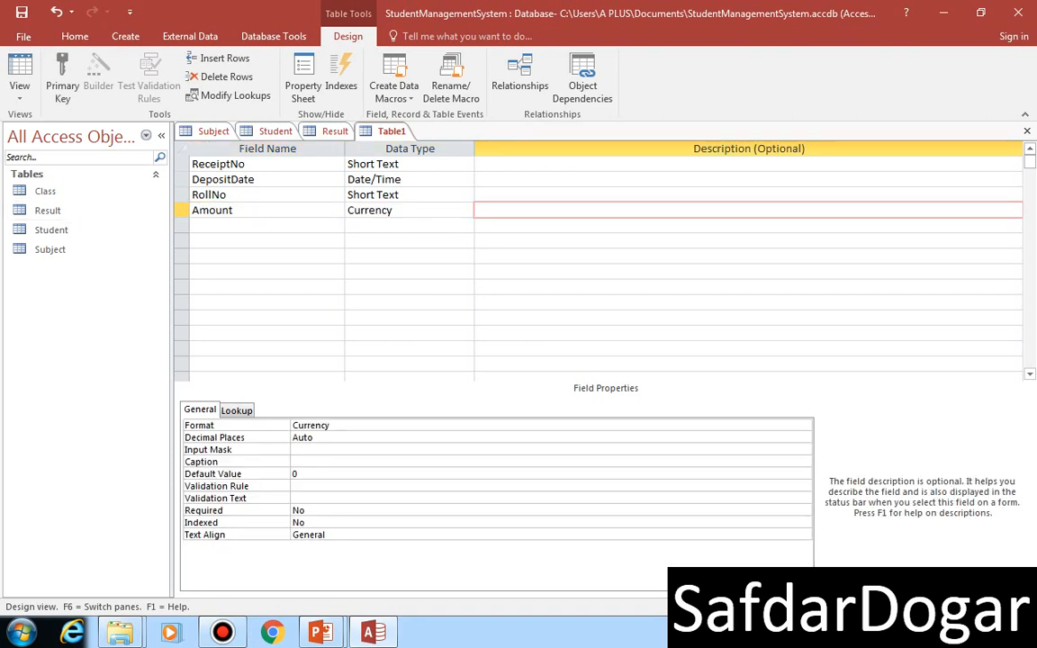
# Step: Compare the entered fields with the Free Table slide in the PowerPoint slide show and return to Access
pyautogui.moveTo(322, 633)
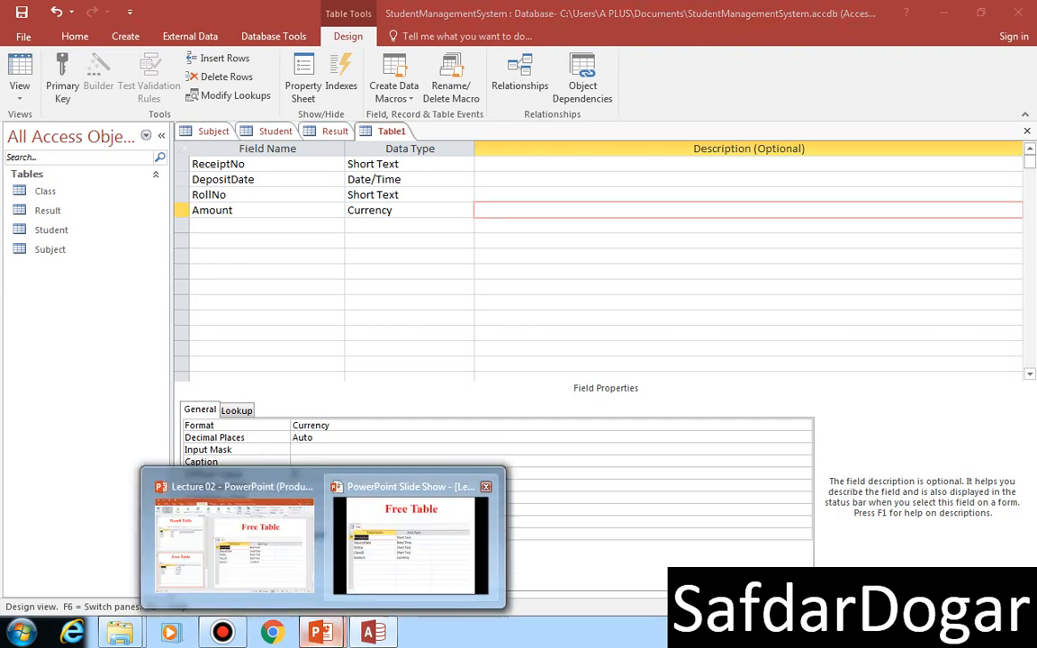
pyautogui.click(409, 518)
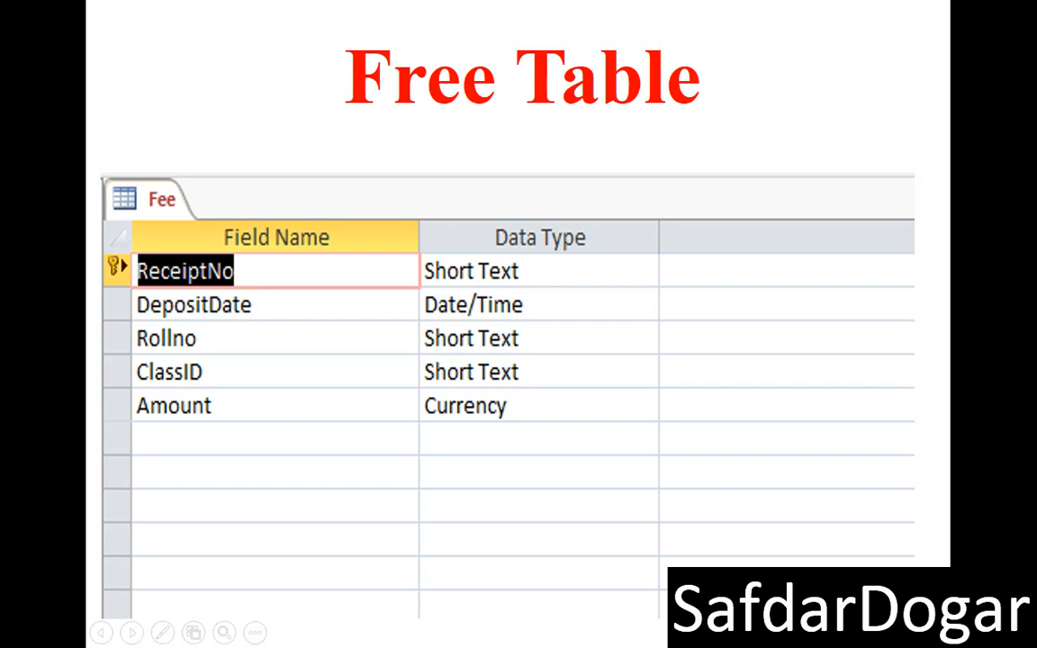
pyautogui.press('super+d')
pyautogui.click(374, 633)
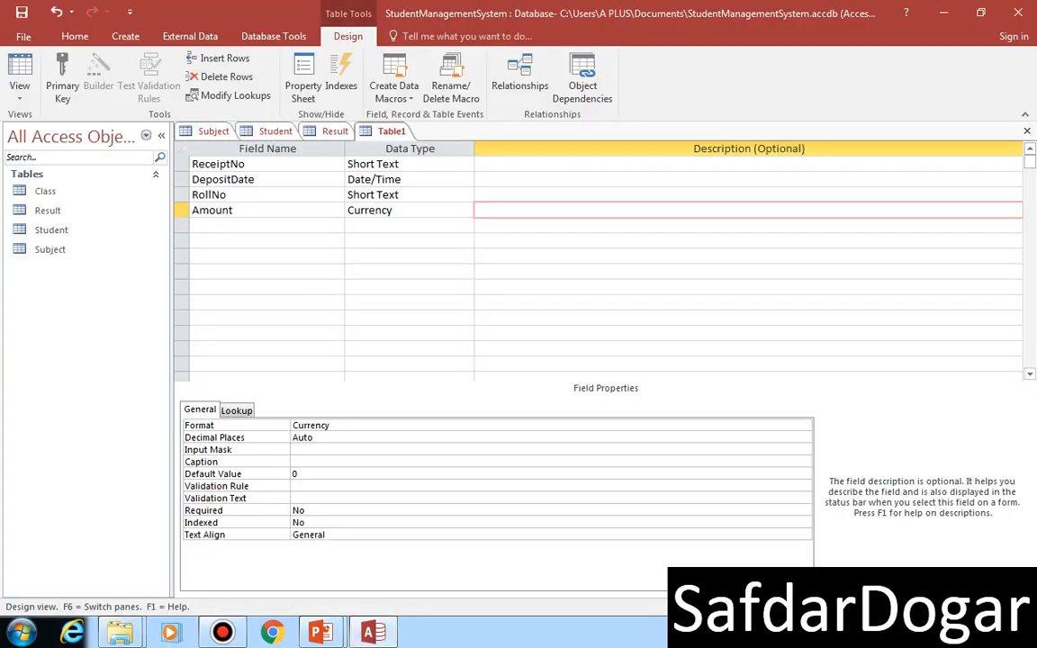
# Step: Add a field named ClassID with the Short Text data type below the Amount field
pyautogui.click(182, 195)
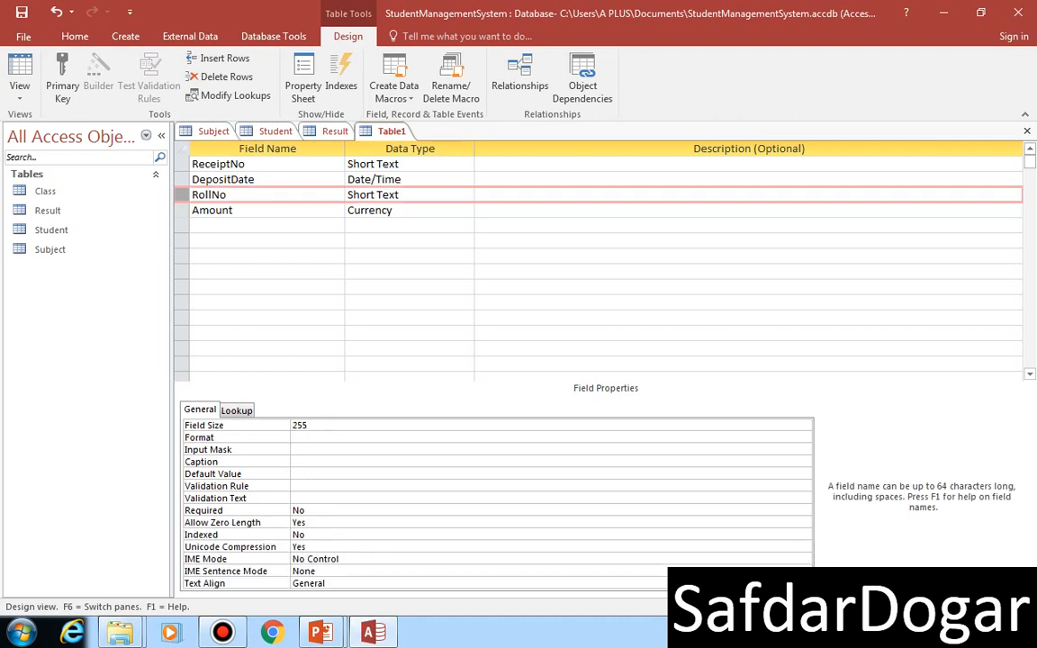
pyautogui.click(266, 225)
pyautogui.write('Cla')
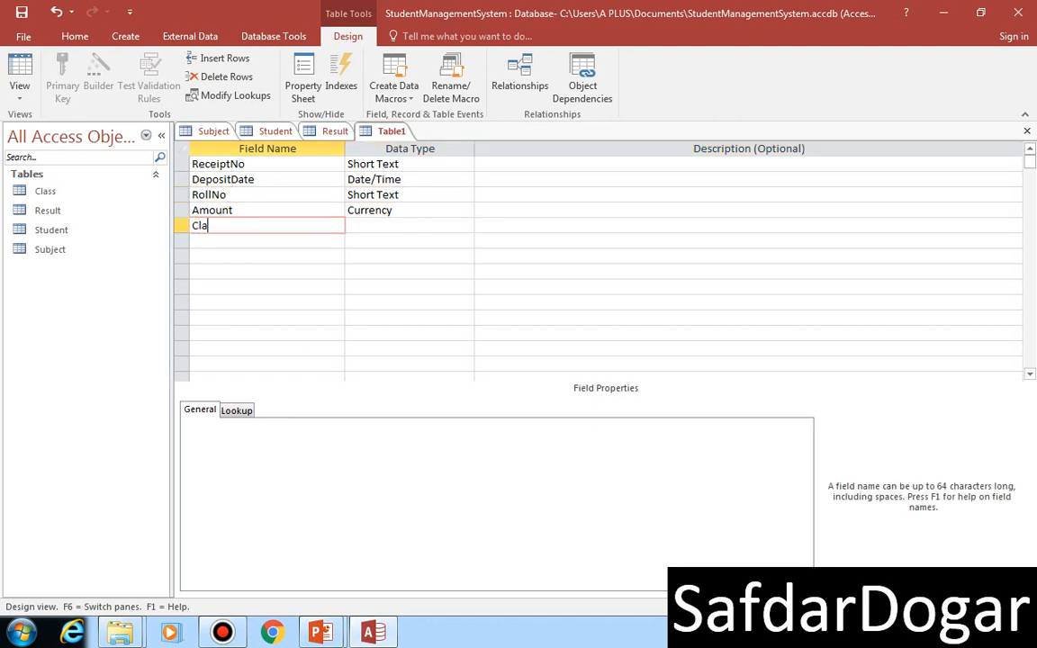
pyautogui.write('ssID')
pyautogui.press('Tab')
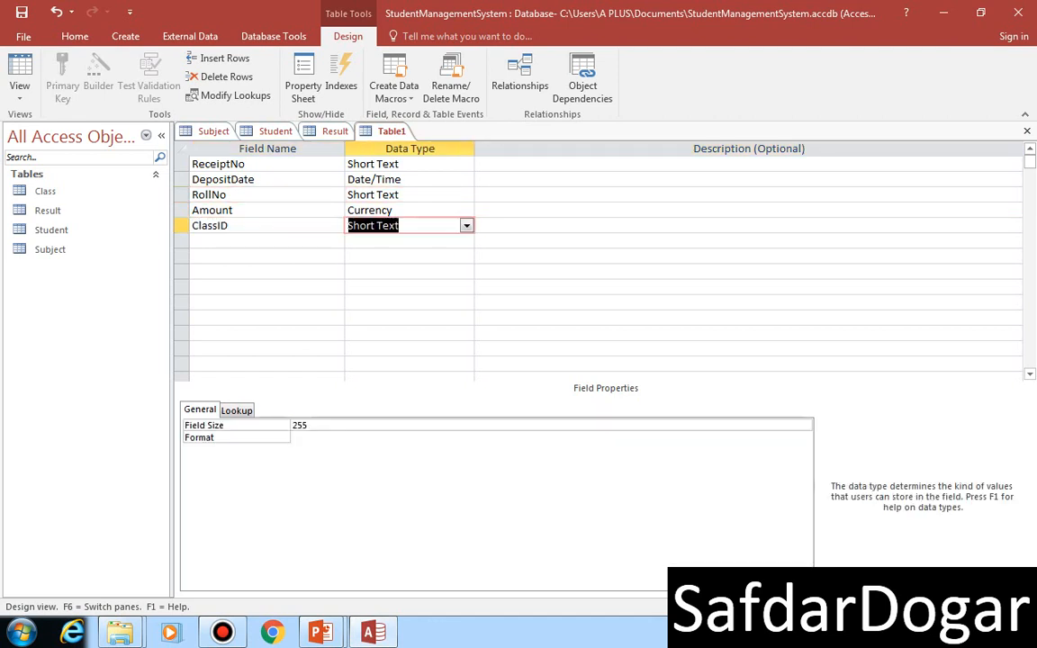
pyautogui.press('Tab')
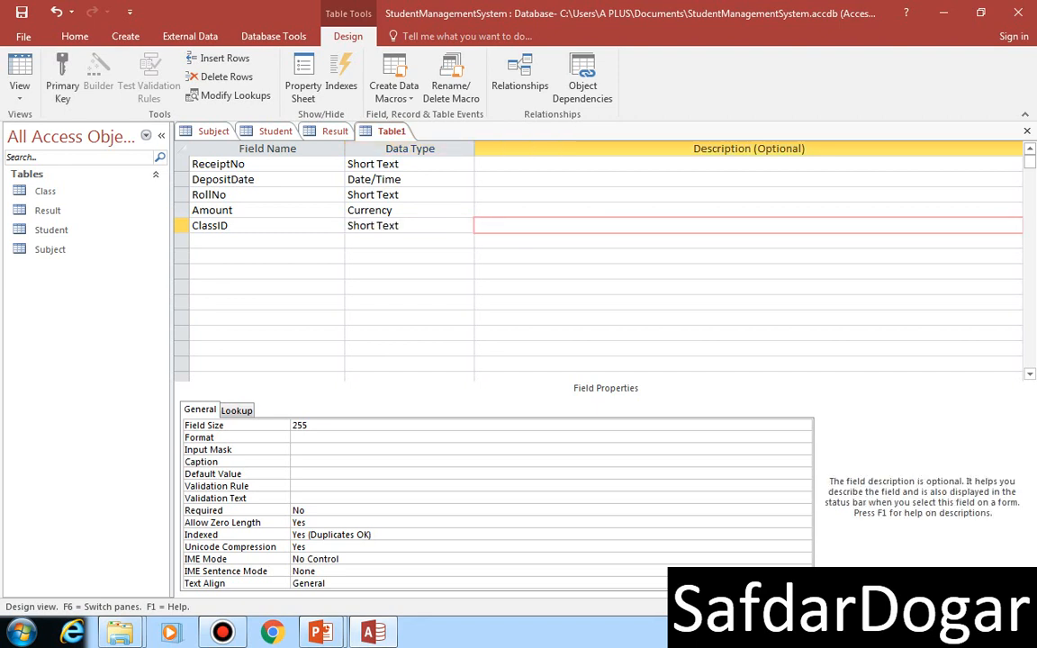
# Step: Reorder the field rows so that ClassID sits between RollNo and Amount
pyautogui.moveTo(182, 226)
pyautogui.mouseDown()
pyautogui.moveTo(182, 196)
pyautogui.moveTo(182, 209)
pyautogui.mouseUp()
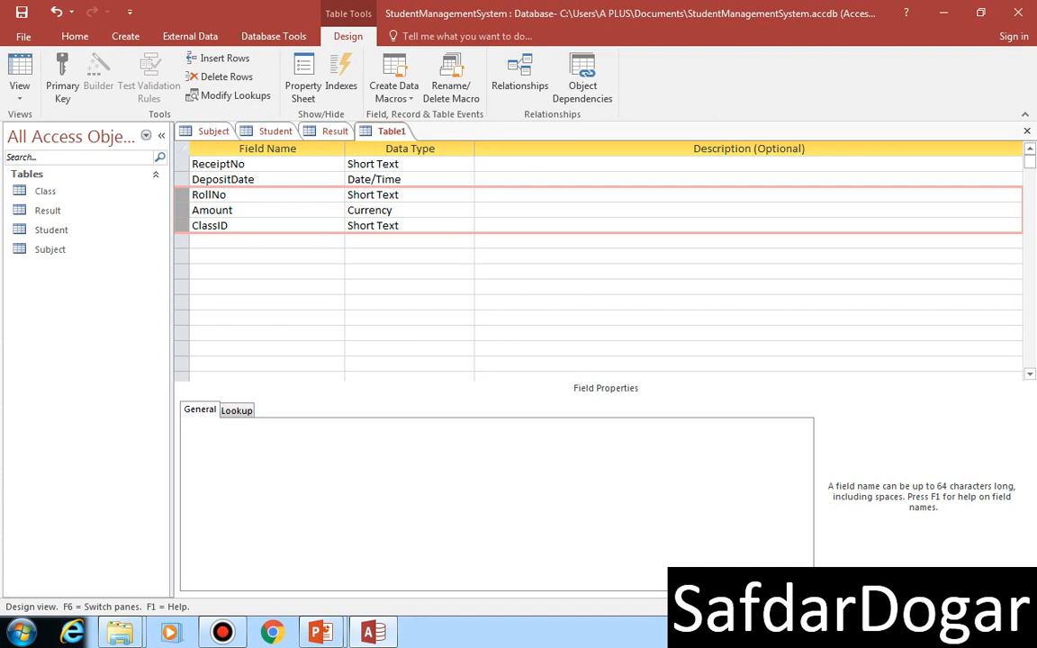
pyautogui.click(182, 225)
pyautogui.click(267, 242)
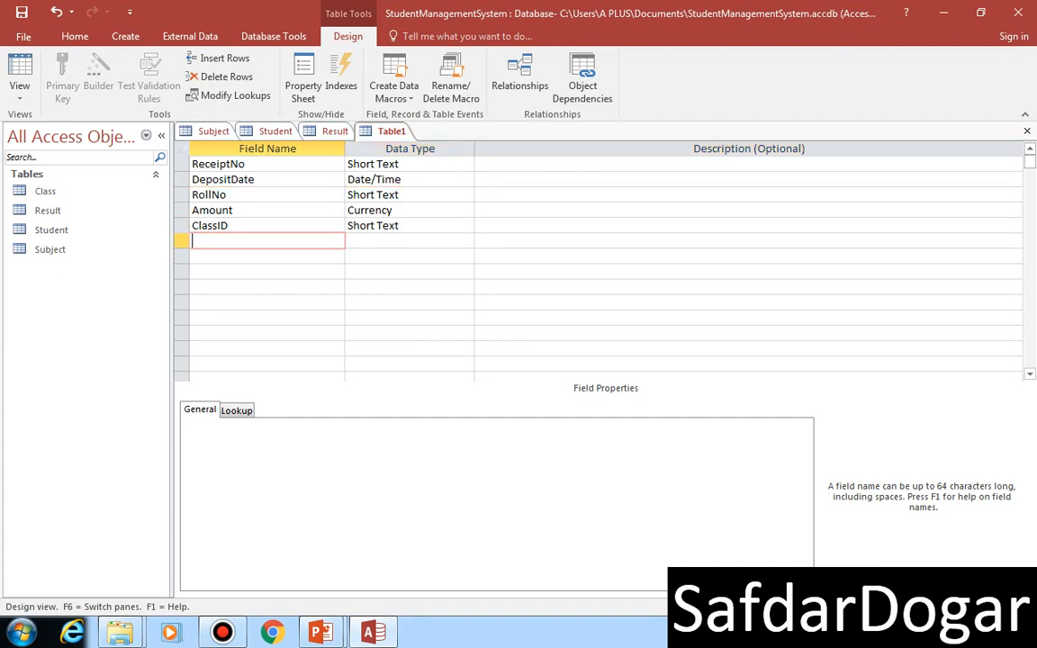
pyautogui.click(182, 226)
pyautogui.moveTo(182, 226); pyautogui.dragTo(182, 188)
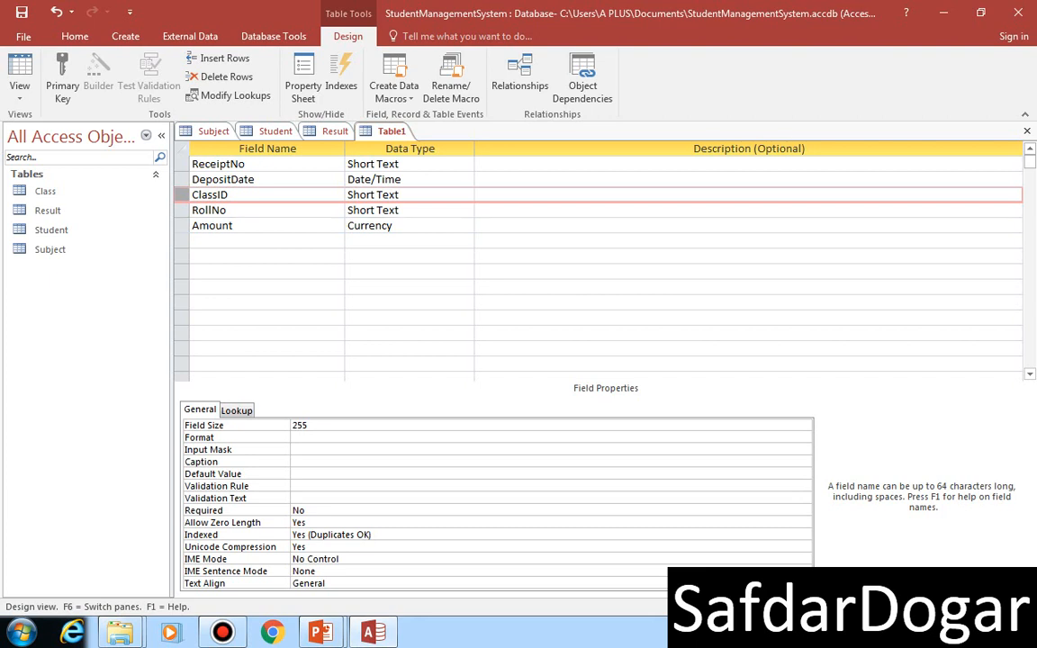
pyautogui.click(268, 241)
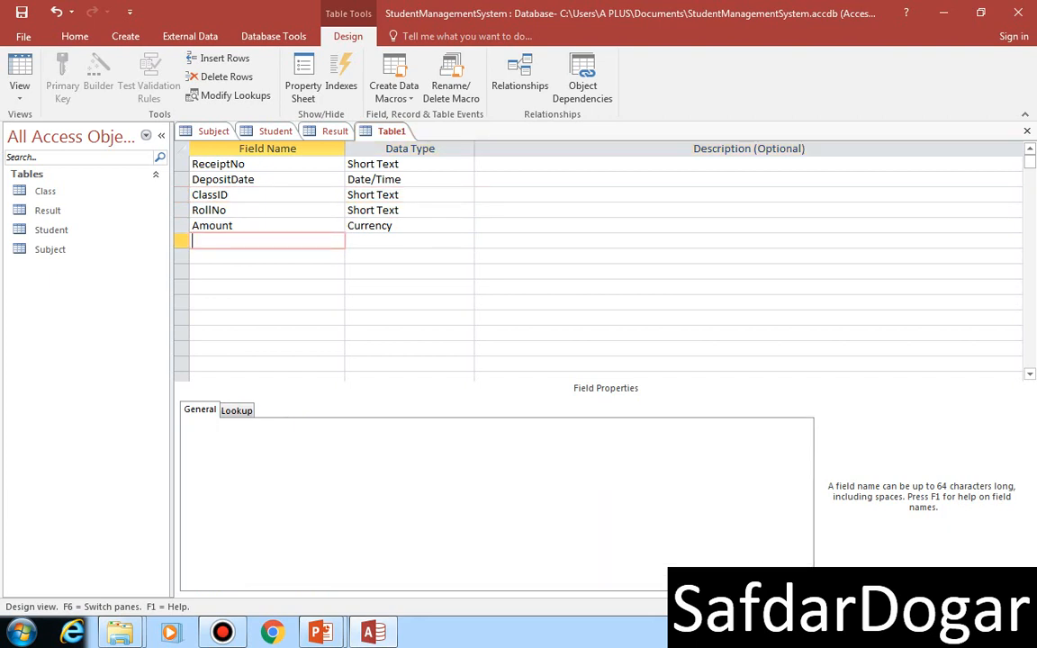
pyautogui.click(181, 211)
pyautogui.moveTo(182, 211)
pyautogui.mouseDown()
pyautogui.moveTo(182, 173)
pyautogui.moveTo(182, 188)
pyautogui.mouseUp()
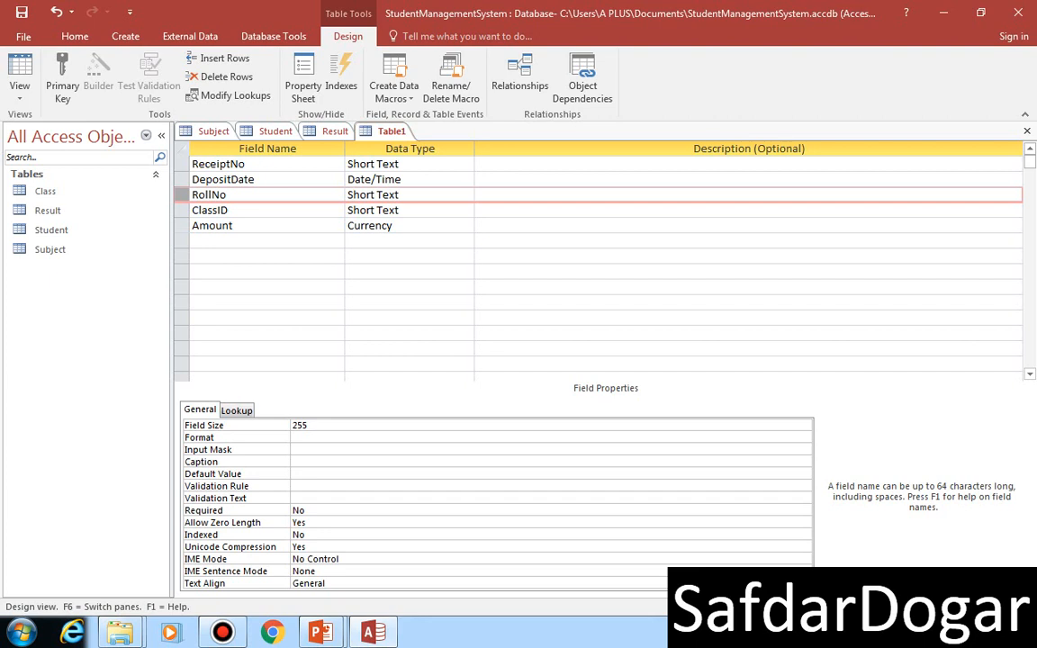
# Step: Set the ReceiptNo field as the primary key of the new table
pyautogui.press('Up')
pyautogui.press('Up')
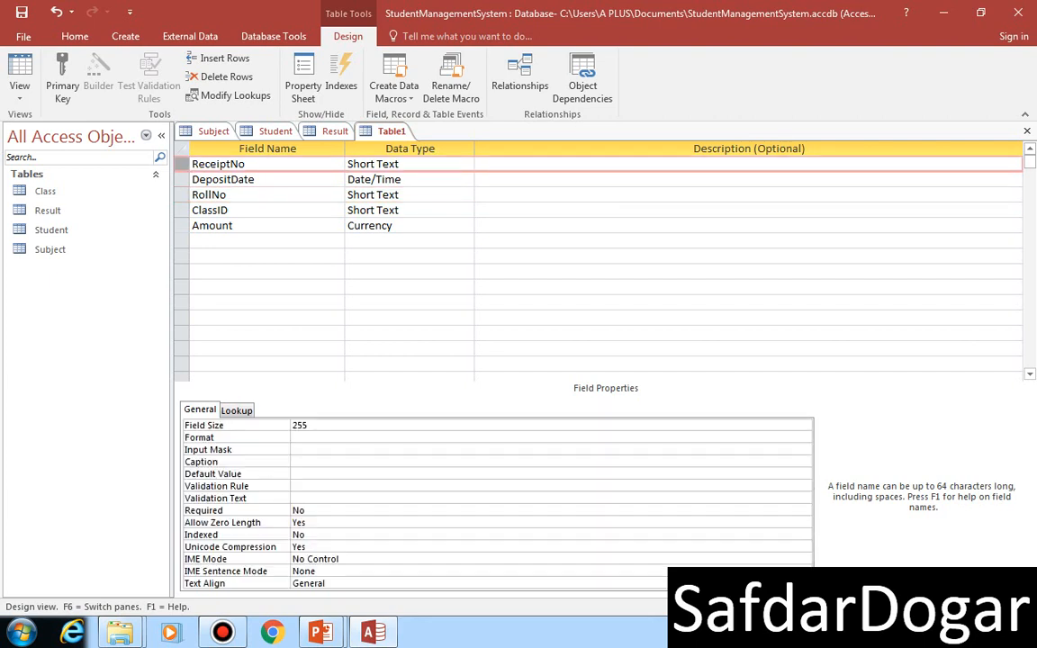
pyautogui.click(62, 77)
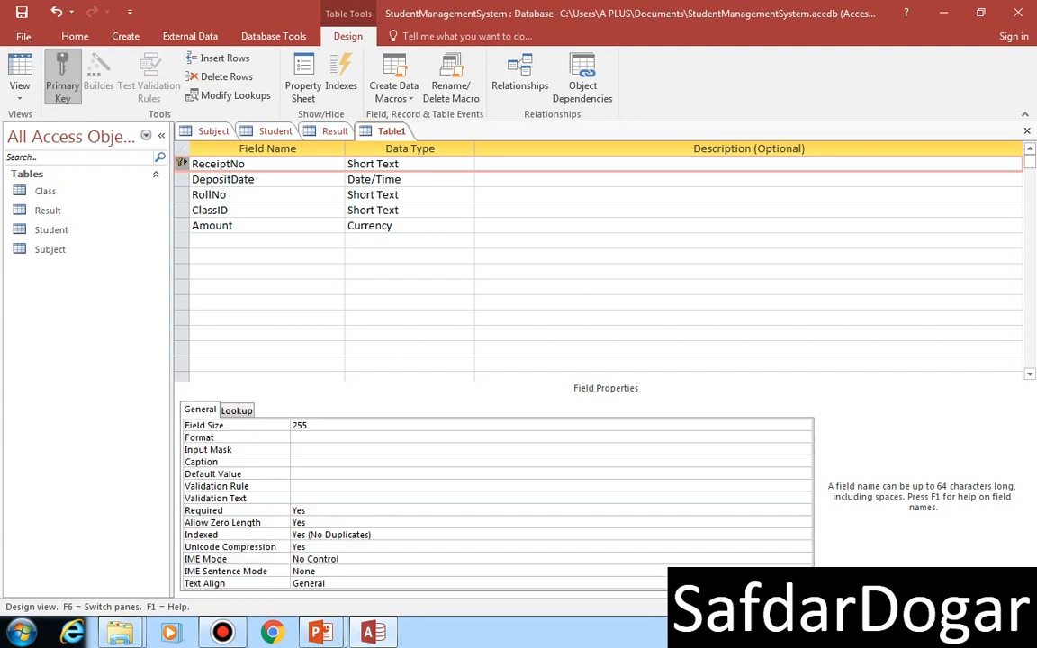
# Step: Check the table name and key field on the Free Table slide in PowerPoint and return to Access
pyautogui.moveTo(322, 633)
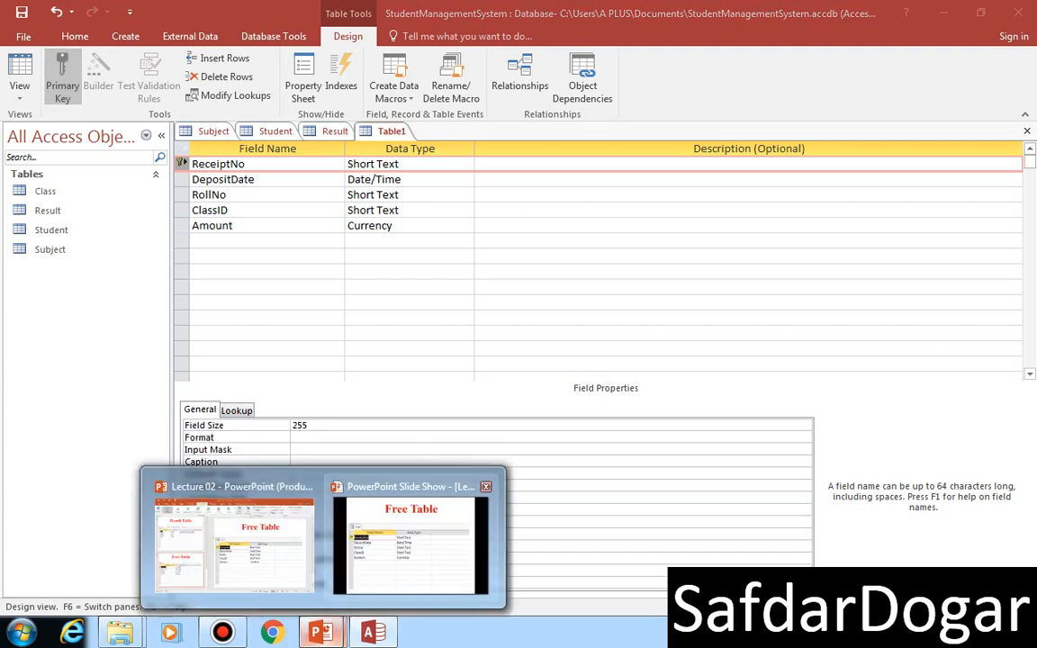
pyautogui.click(421, 548)
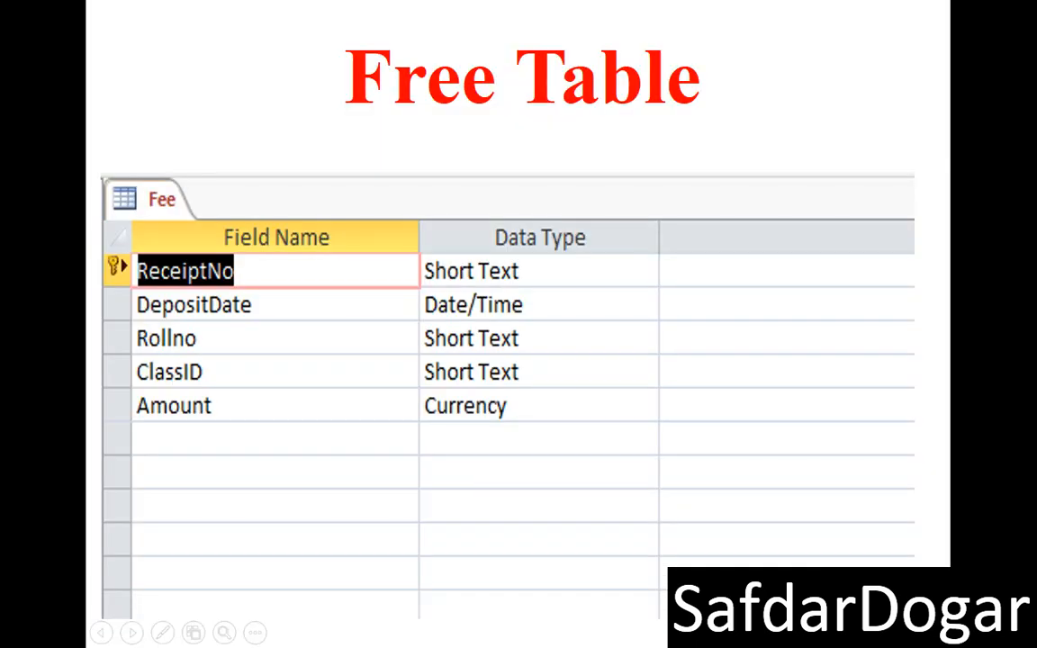
pyautogui.press('super+d')
pyautogui.click(372, 633)
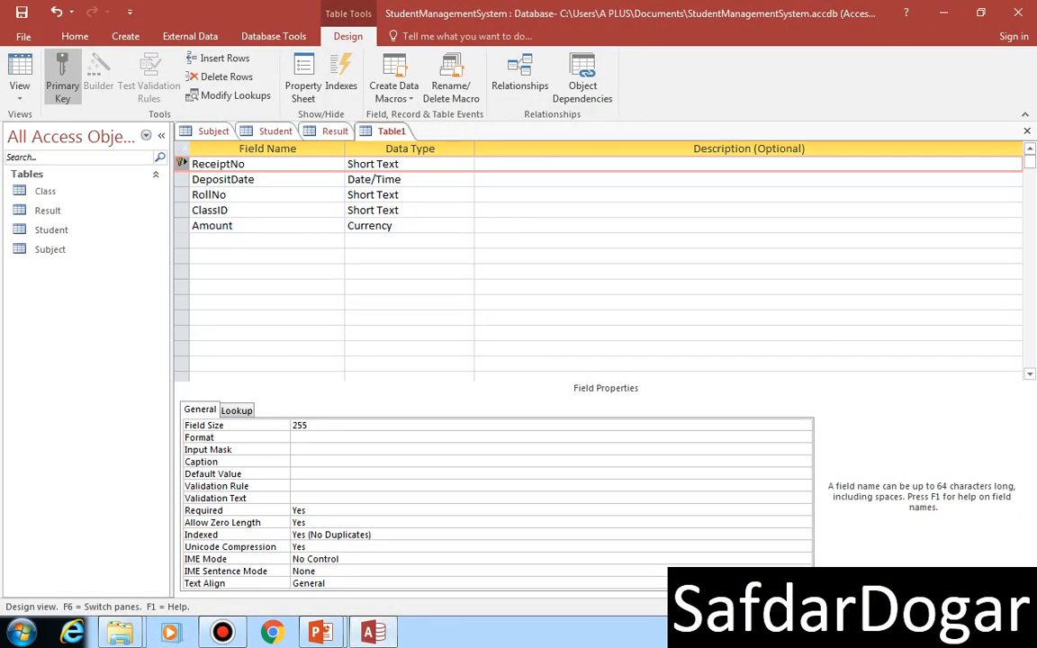
# Step: Save the new table under the name Fee
pyautogui.hotkey('ctrl', 's')
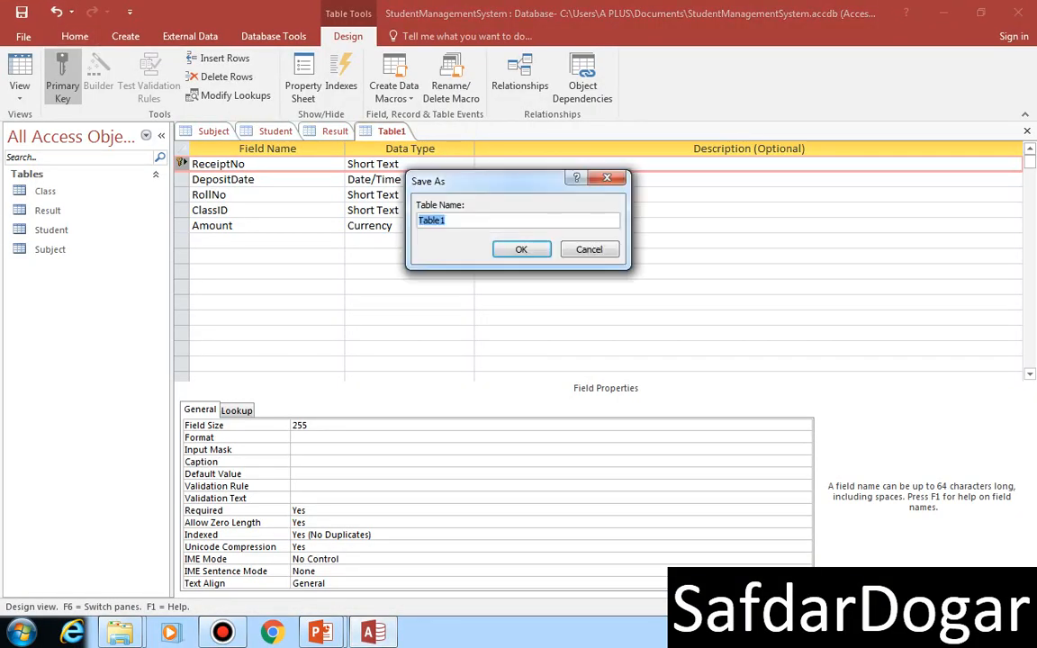
pyautogui.write('FEE')
pyautogui.press('BackSpace')
pyautogui.press('BackSpace')
pyautogui.write('ee')
pyautogui.press('Return')
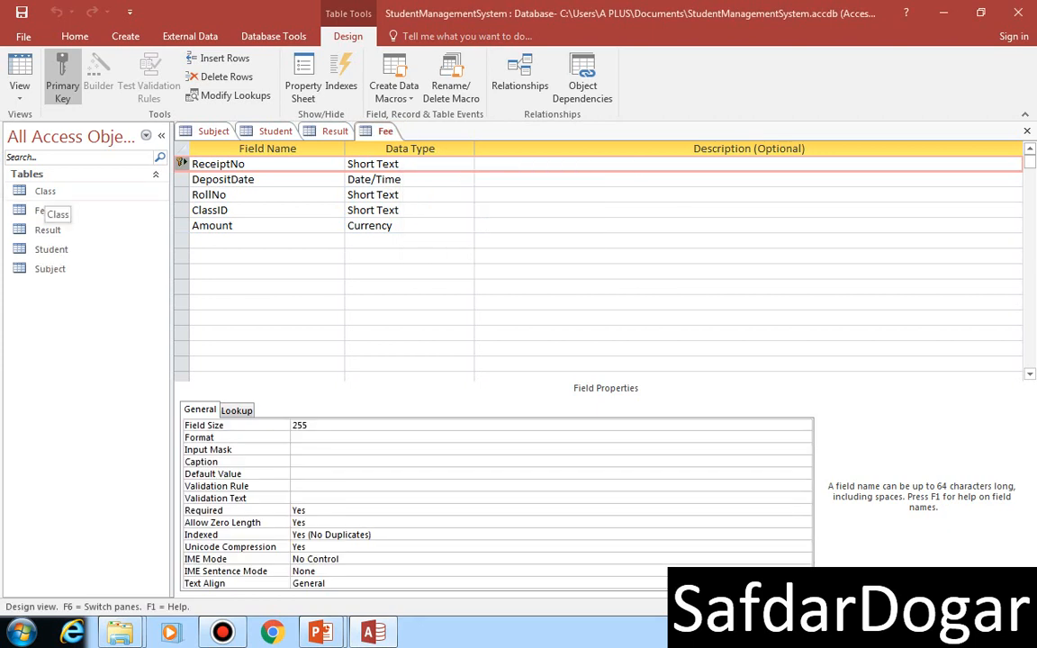
# Step: Open the Class table in Design view and review the fields of the Subject, Student, Result and Fee tables
pyautogui.click(45, 190)
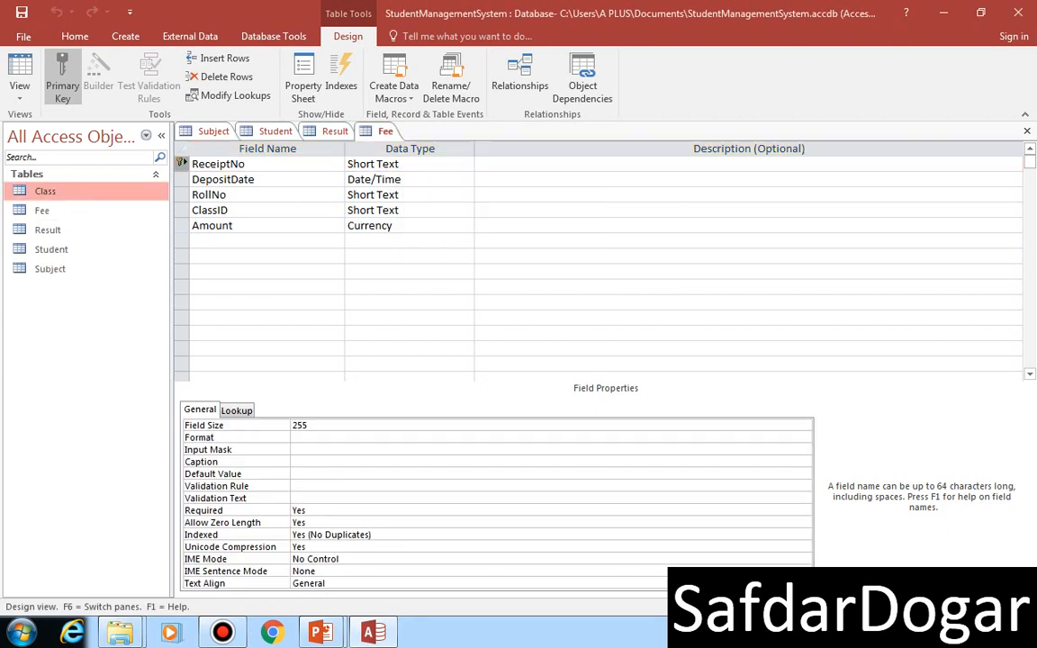
pyautogui.rightClick(48, 191)
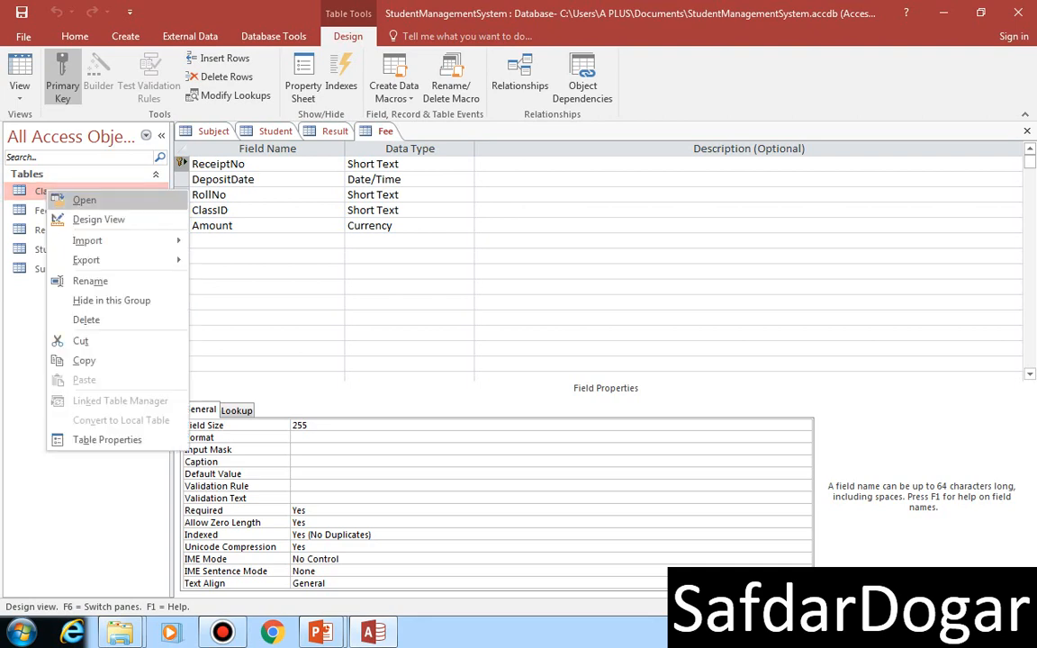
pyautogui.click(99, 220)
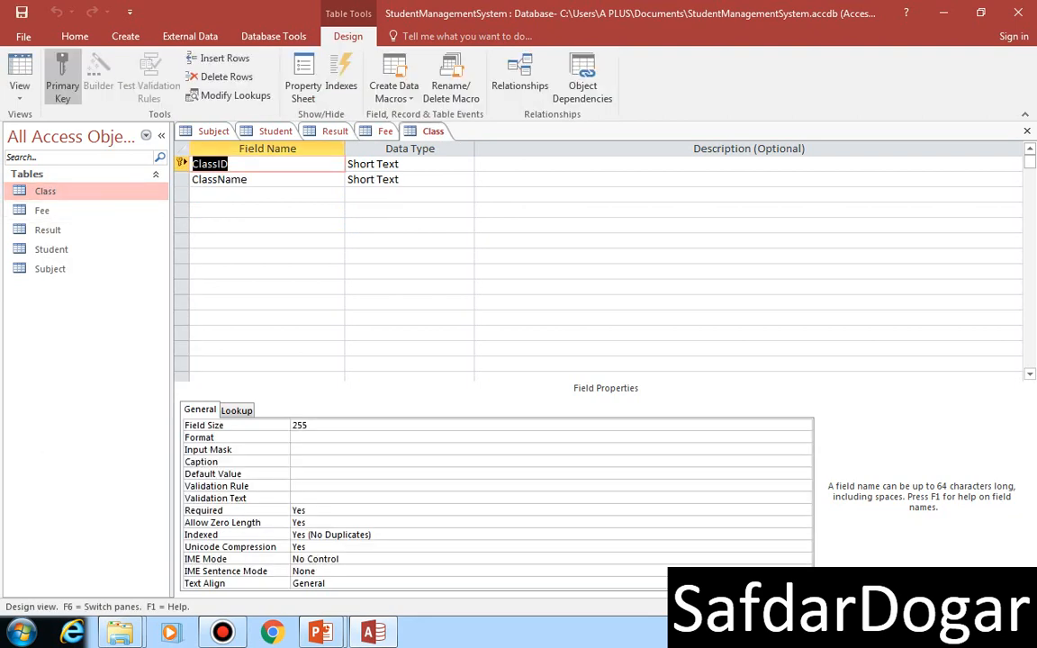
pyautogui.click(214, 132)
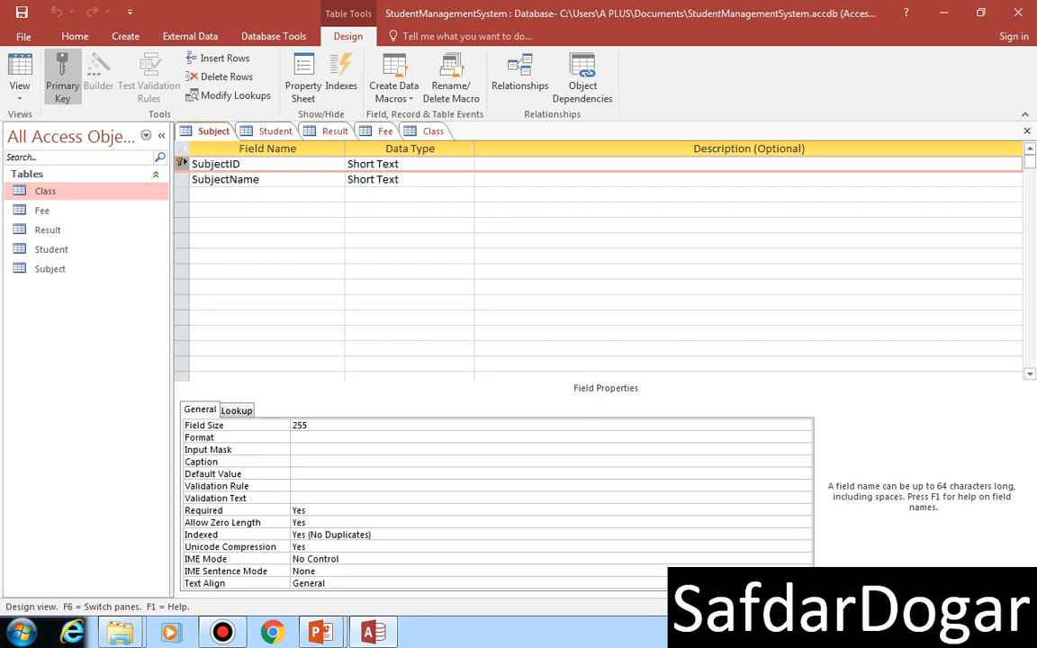
pyautogui.click(274, 132)
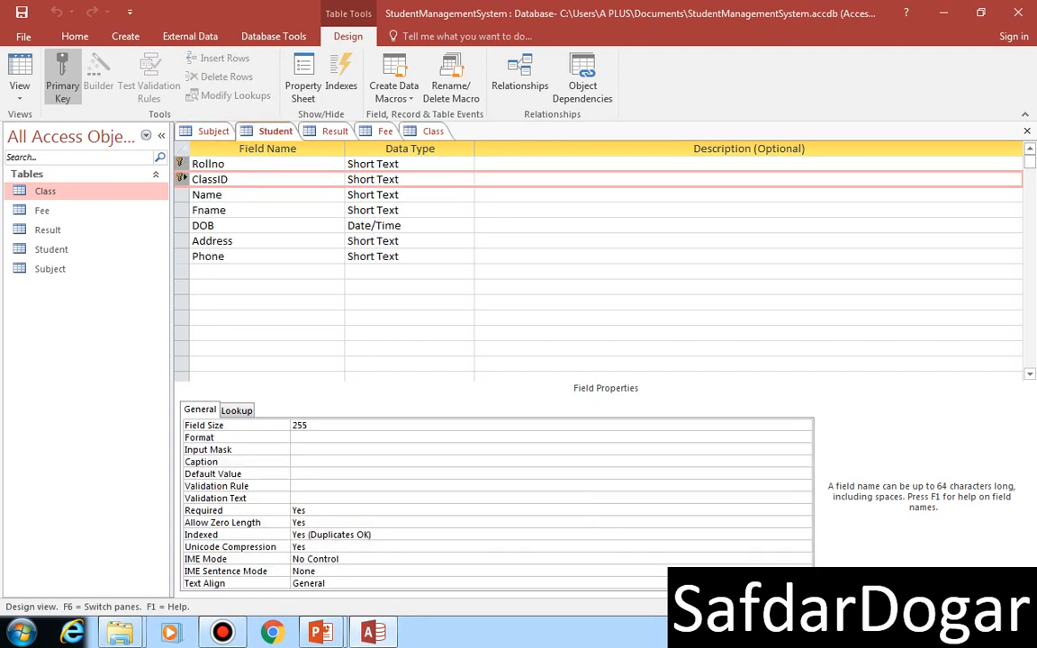
pyautogui.click(335, 132)
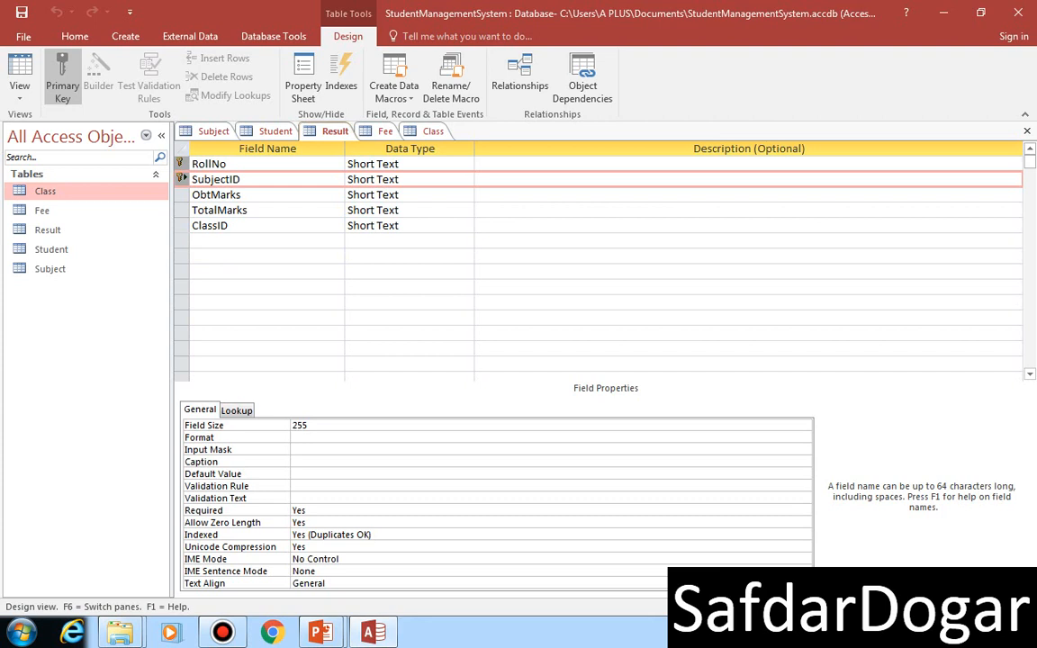
pyautogui.click(386, 131)
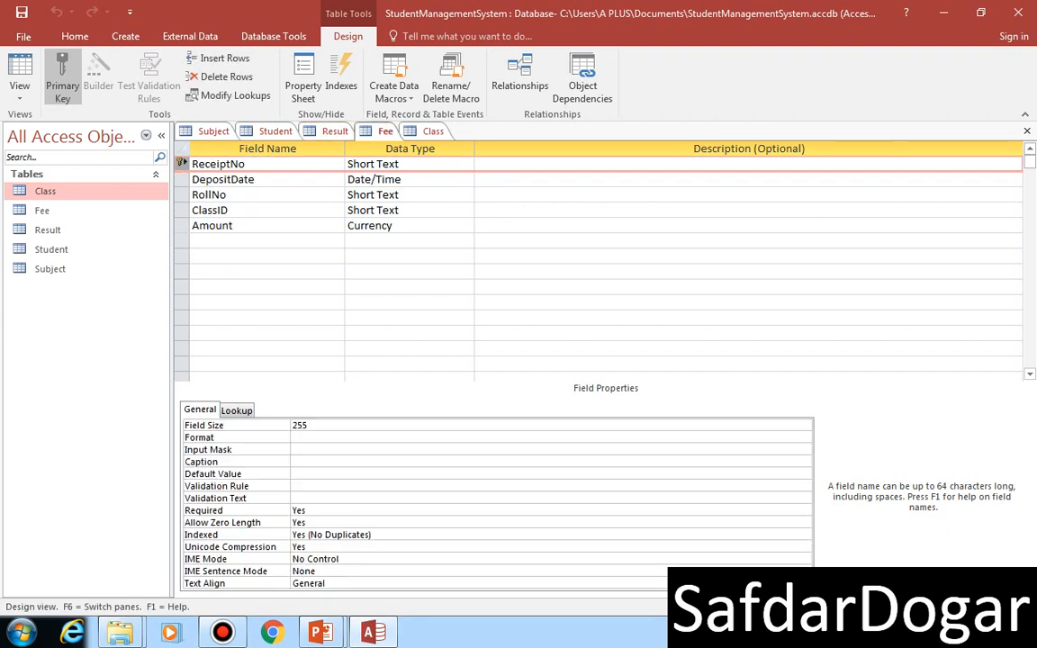